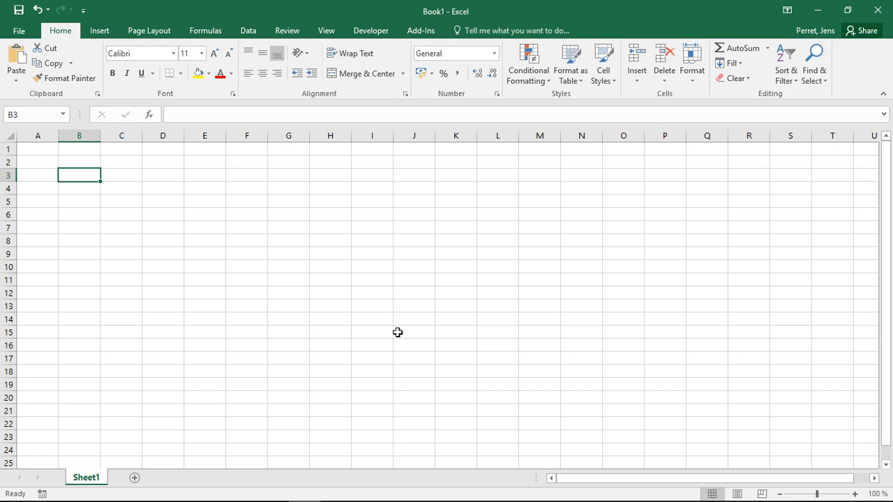
pyautogui.write('48849849849494')
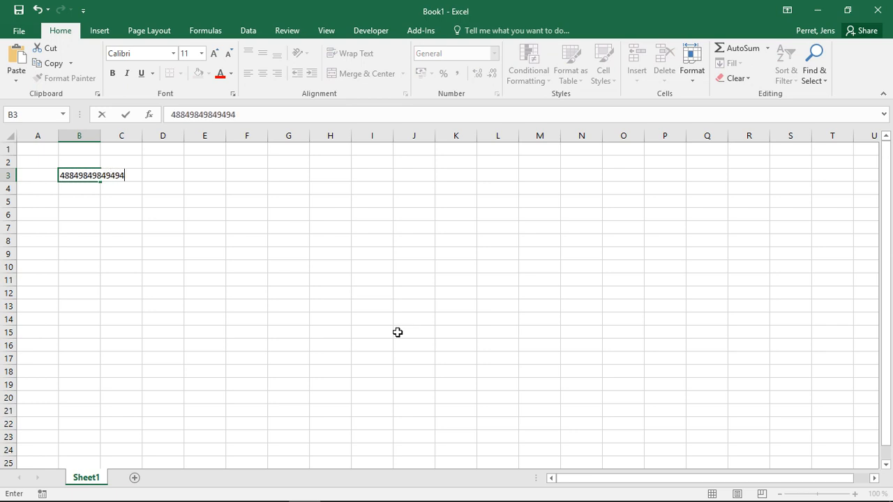
pyautogui.write('9494949849616')
pyautogui.press('Return')
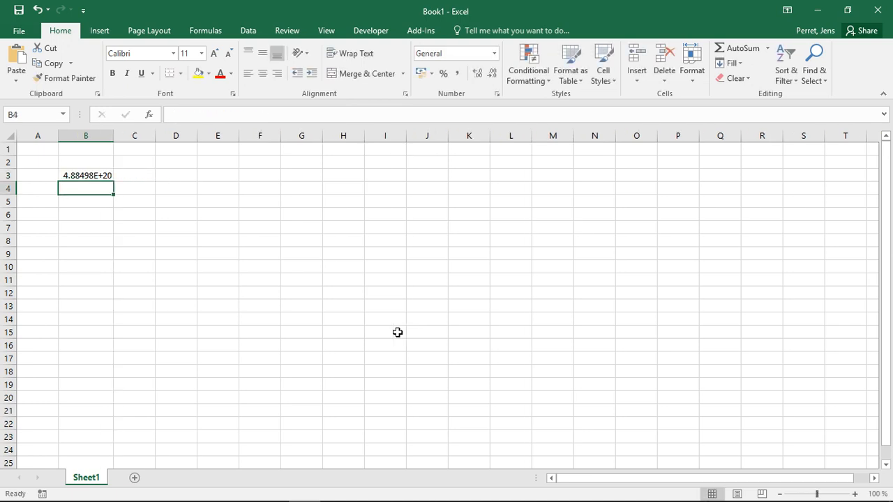
# - Format cell B3 with the Number category, using 2 decimal places and no thousands separator
pyautogui.click(87, 175)
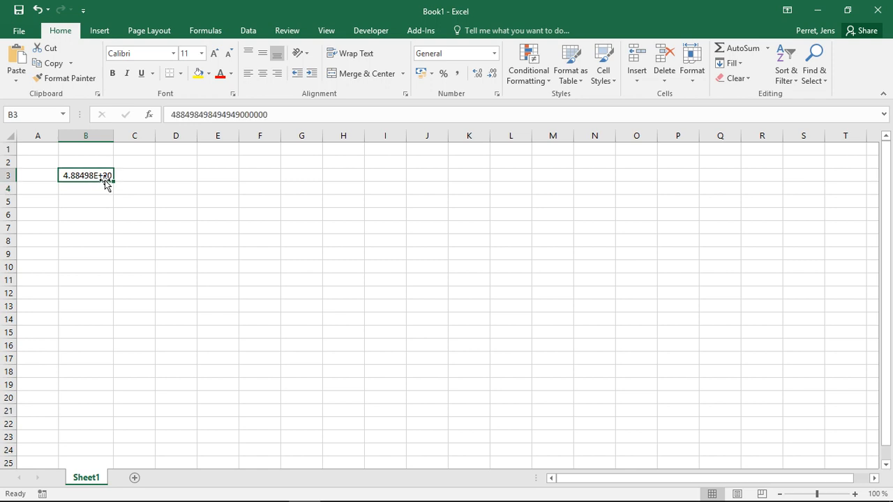
pyautogui.rightClick(80, 176)
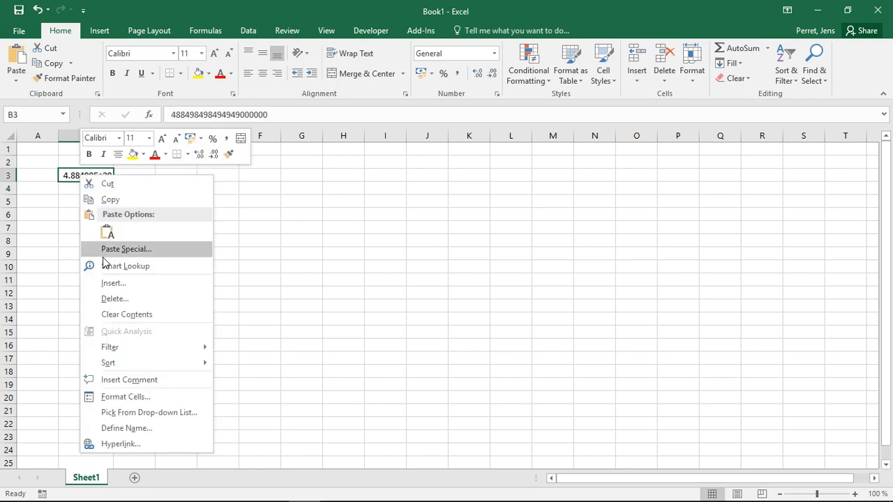
pyautogui.click(119, 397)
pyautogui.click(31, 263)
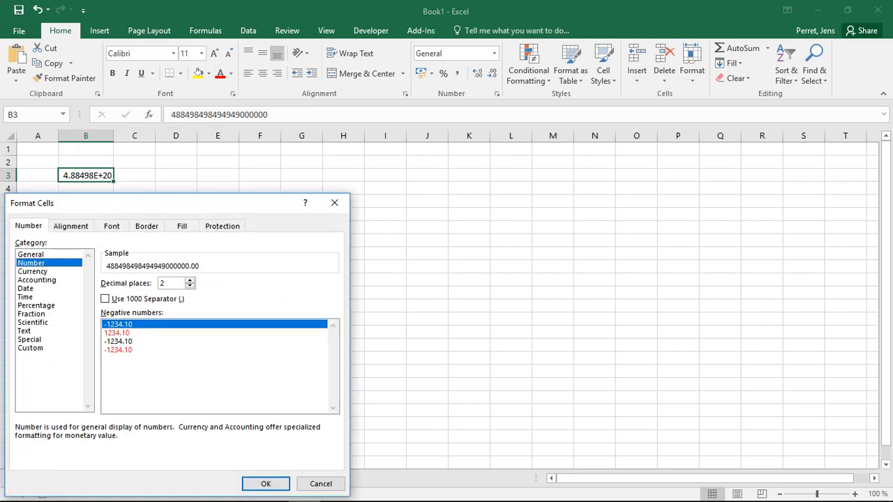
pyautogui.click(262, 483)
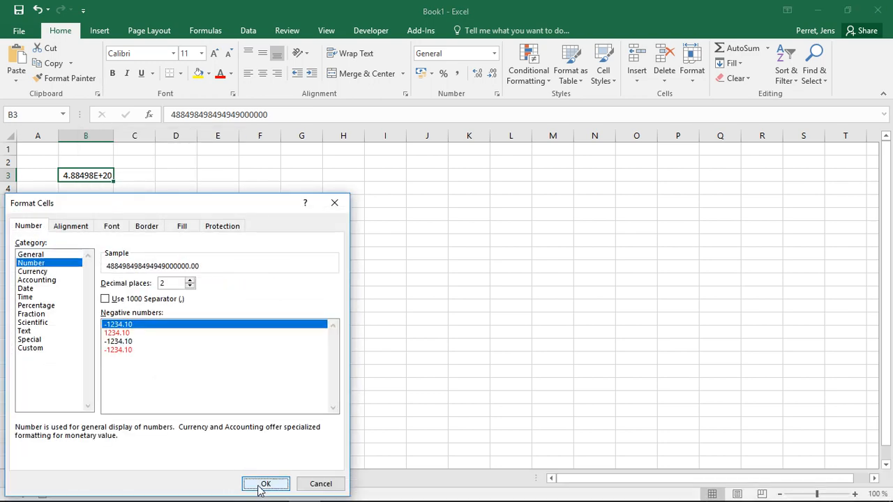
# - Narrow column B so the number in B3 no longer fits, and widen it again to fit the whole number
pyautogui.click(209, 286)
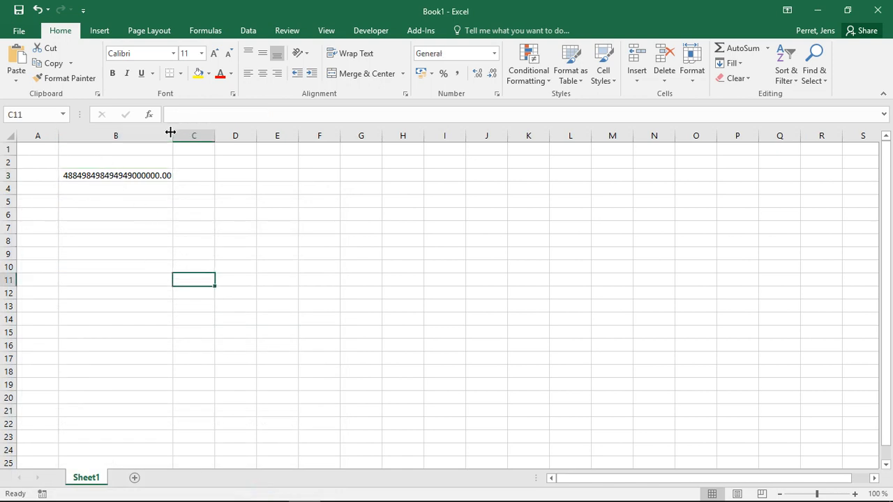
pyautogui.moveTo(173, 133); pyautogui.dragTo(102, 131)
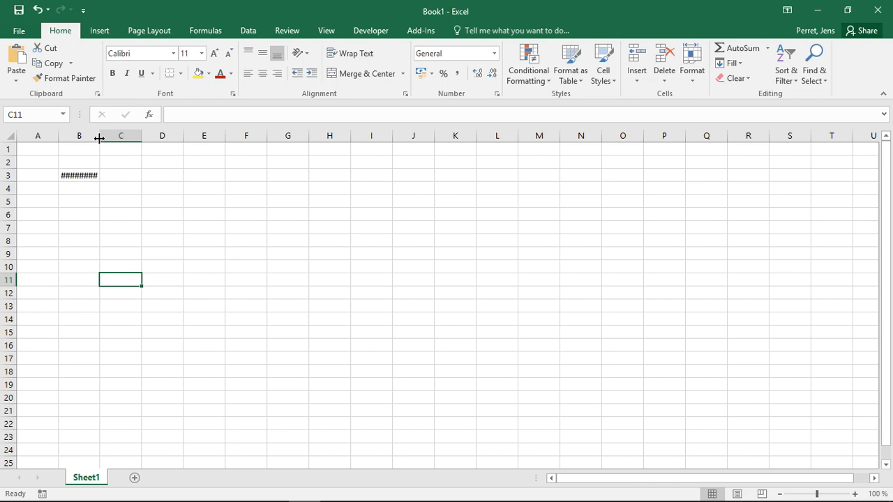
pyautogui.moveTo(100, 135); pyautogui.dragTo(175, 132)
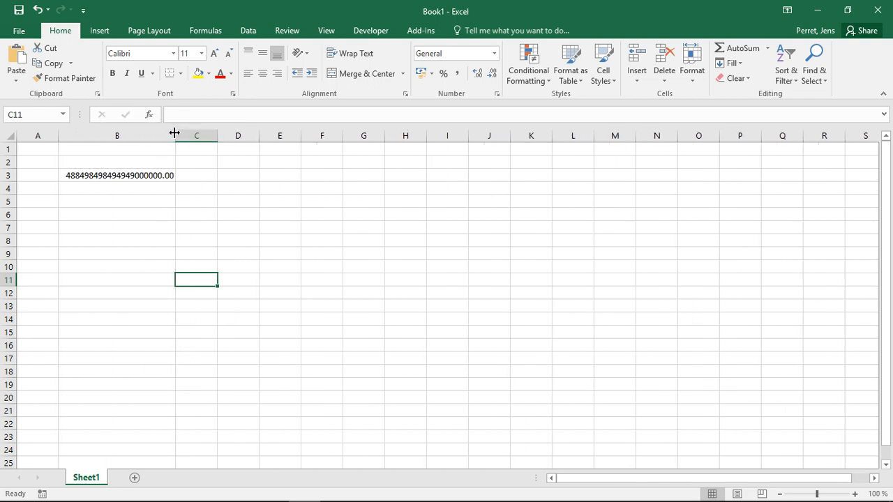
# - Enter the error value #N/A in cell B4
pyautogui.click(145, 189)
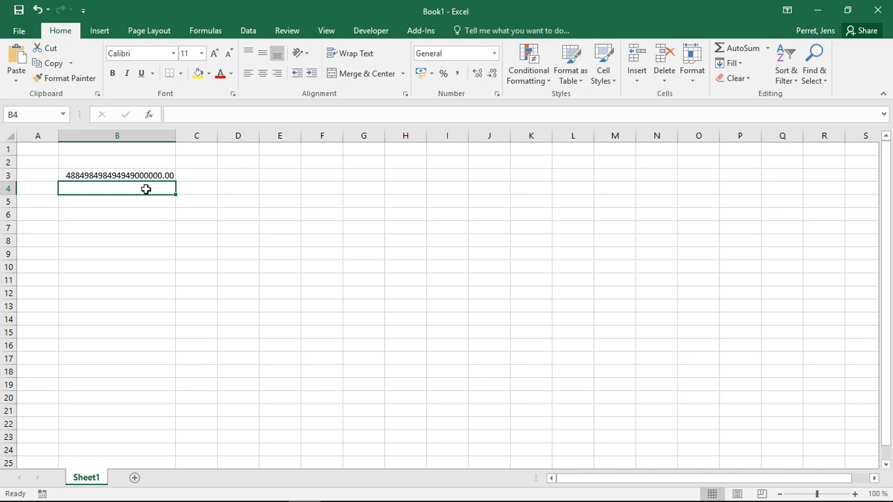
pyautogui.write('#N')
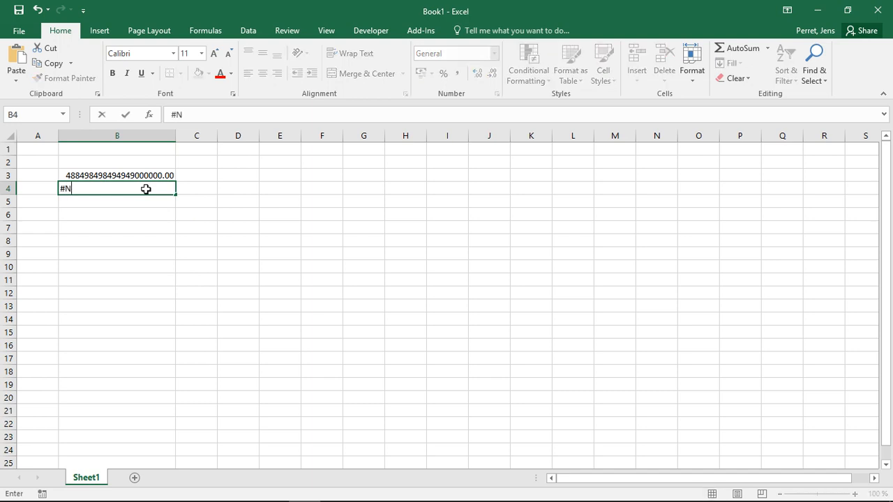
pyautogui.write('/A')
pyautogui.press('Return')
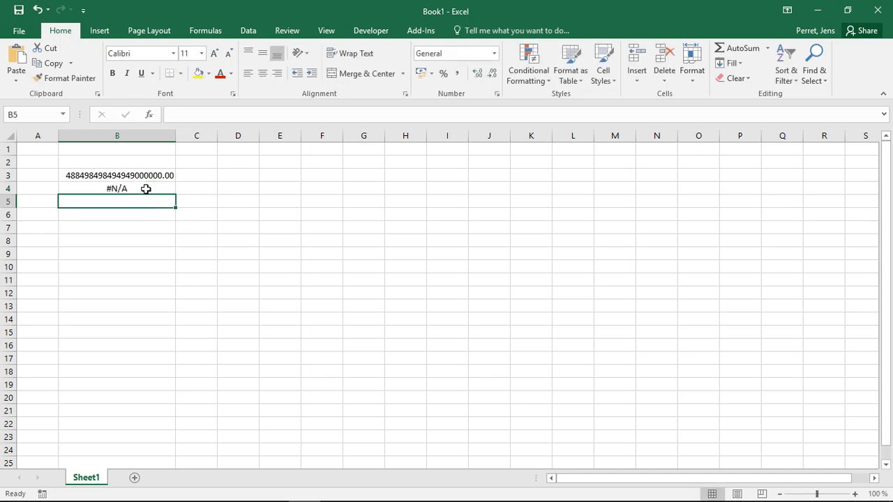
pyautogui.click(146, 189)
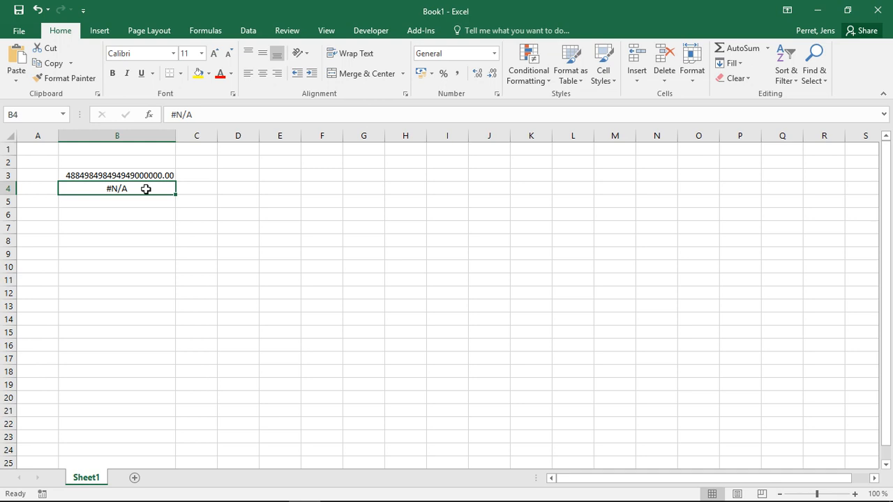
pyautogui.press('Return')
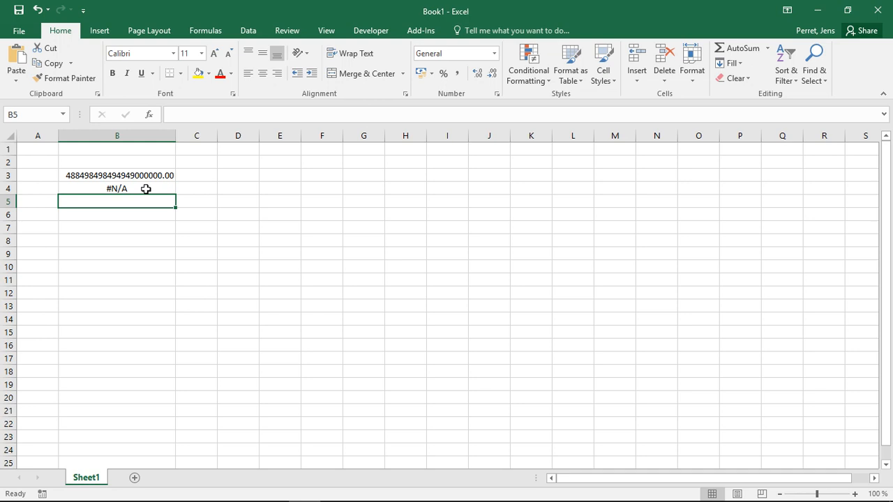
# - Enter the formula =1/C5 in cell B5 to divide by an empty cell
pyautogui.write('=1/')
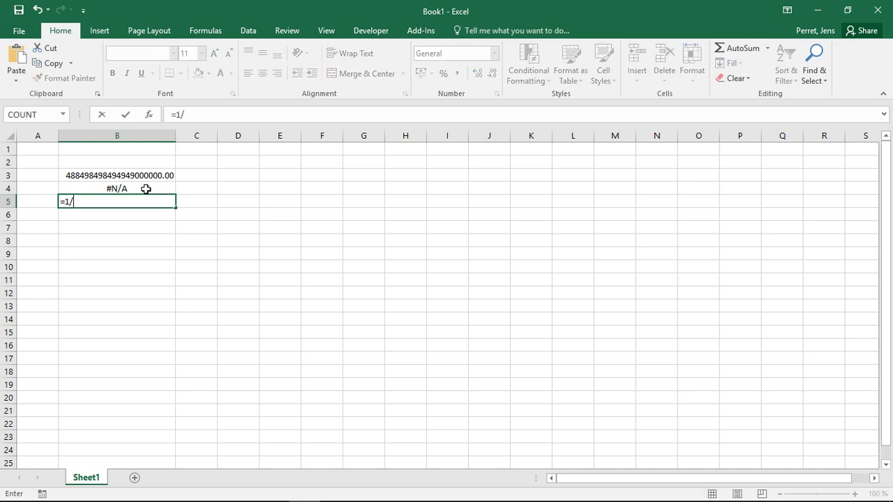
pyautogui.click(198, 201)
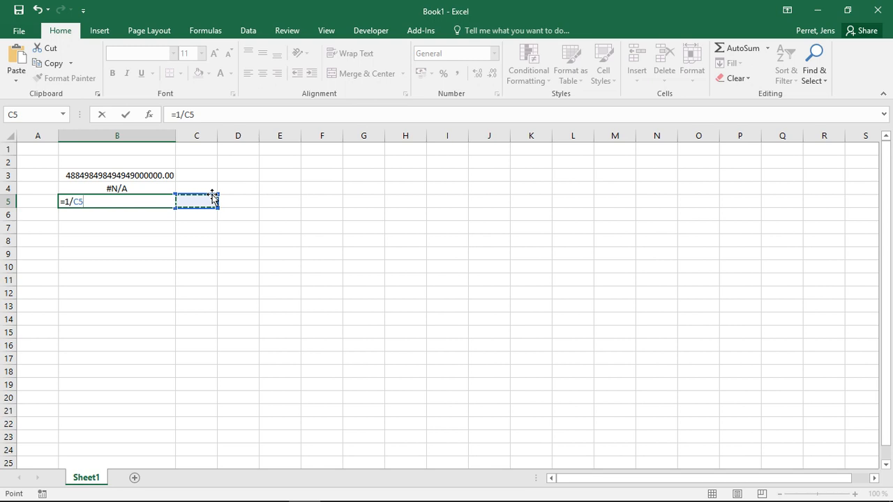
pyautogui.press('Return')
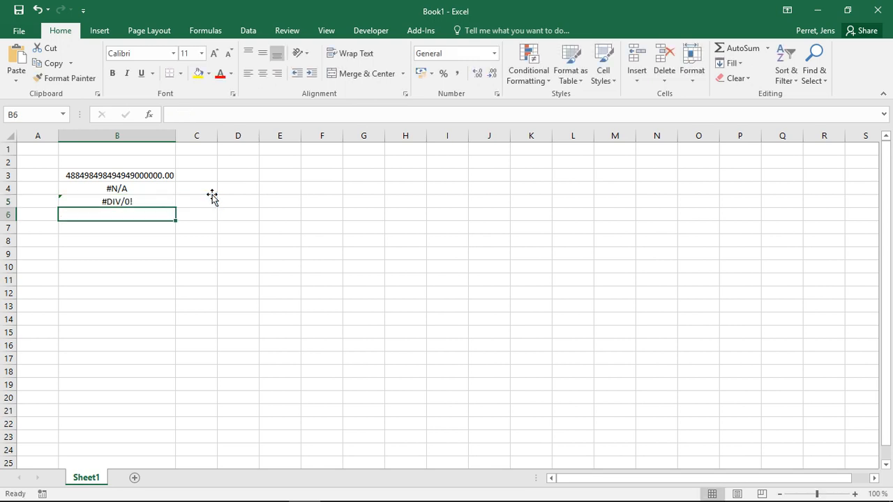
# - Check the formula in B5, test it with the value 4 in C5, and clear C5 again
pyautogui.doubleClick(123, 202)
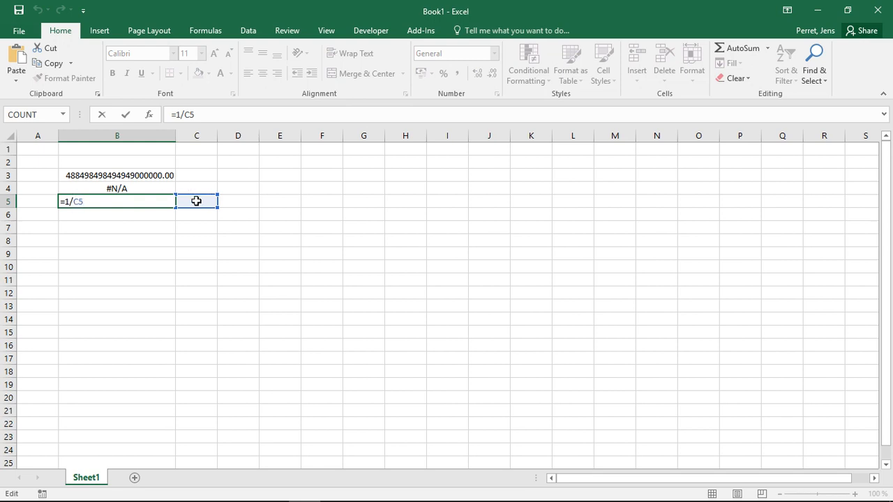
pyautogui.press('Return')
pyautogui.click(196, 201)
pyautogui.write('4')
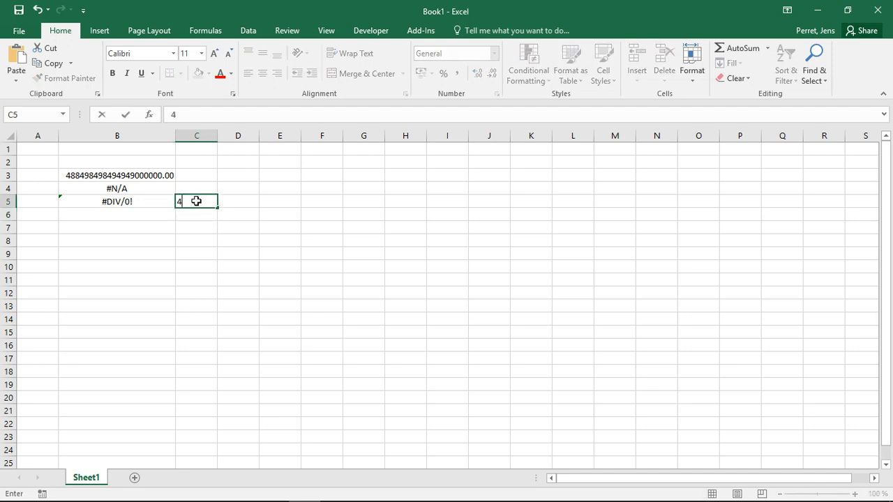
pyautogui.press('Return')
pyautogui.click(196, 201)
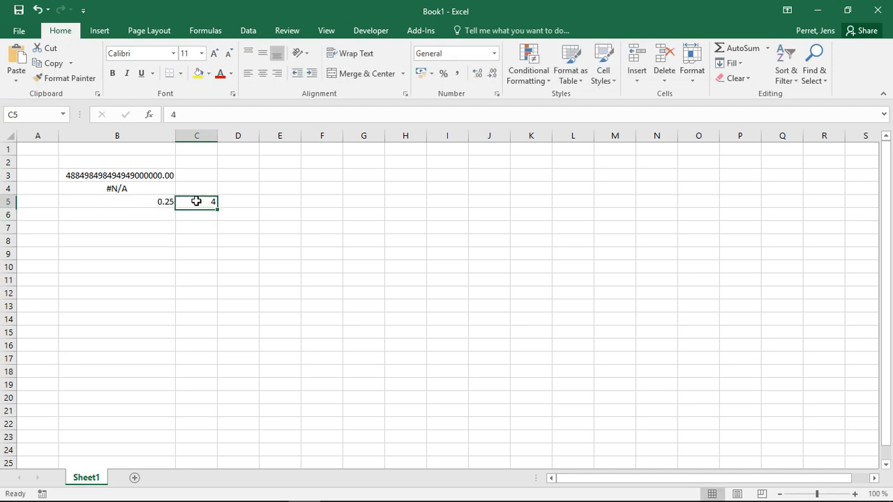
pyautogui.press('Delete')
pyautogui.press('Return')
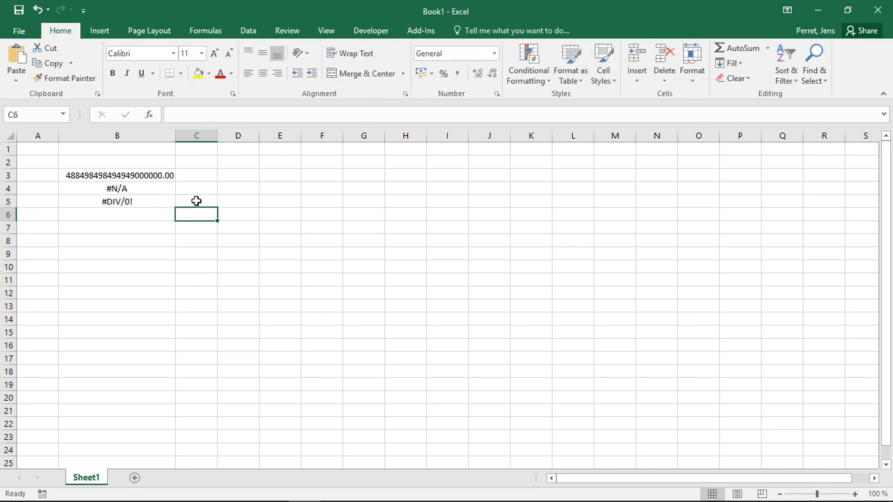
# - Test the division in B5 with the value 0 in C5, and empty C5 again
pyautogui.click(196, 201)
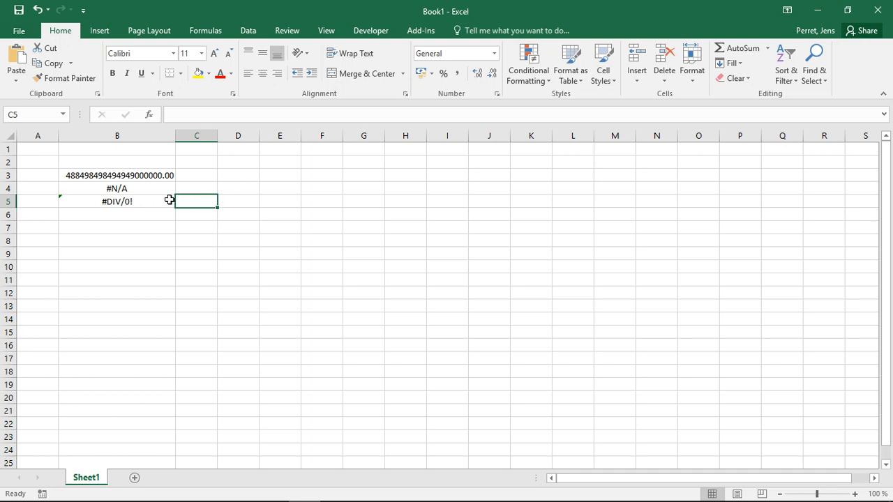
pyautogui.write('0')
pyautogui.press('Return')
pyautogui.press('Up')
pyautogui.press('BackSpace')
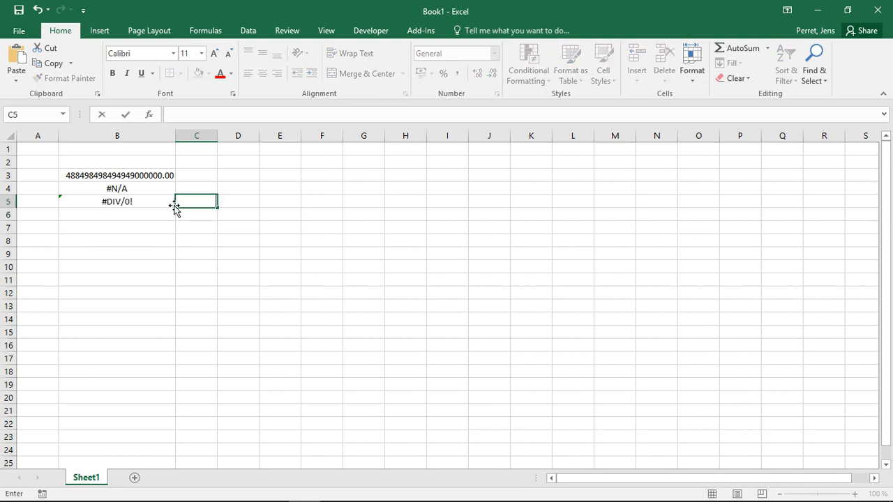
# - Enter the natural logarithm formula =LN(C6) in cell B6, referring to the empty cell C6
pyautogui.click(161, 220)
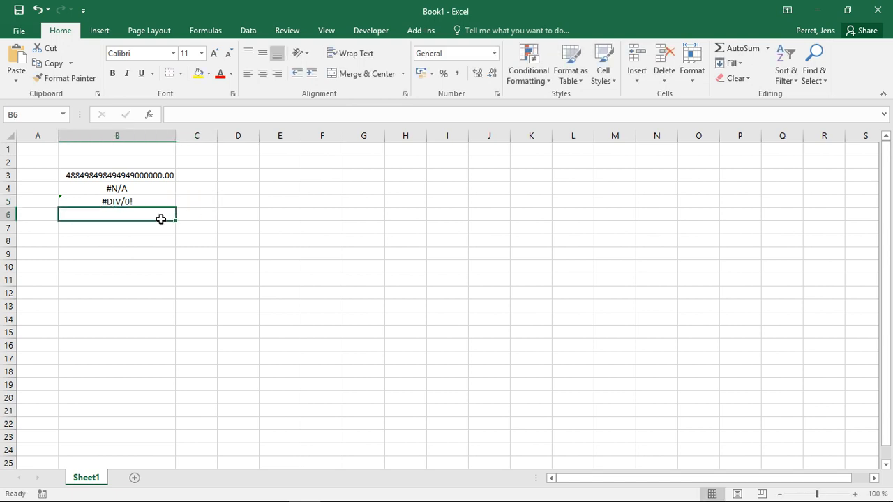
pyautogui.write('=')
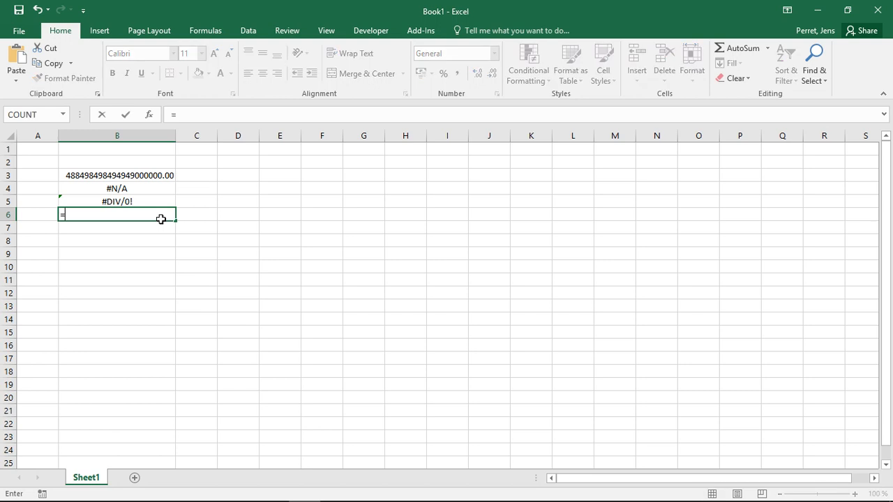
pyautogui.write('ln')
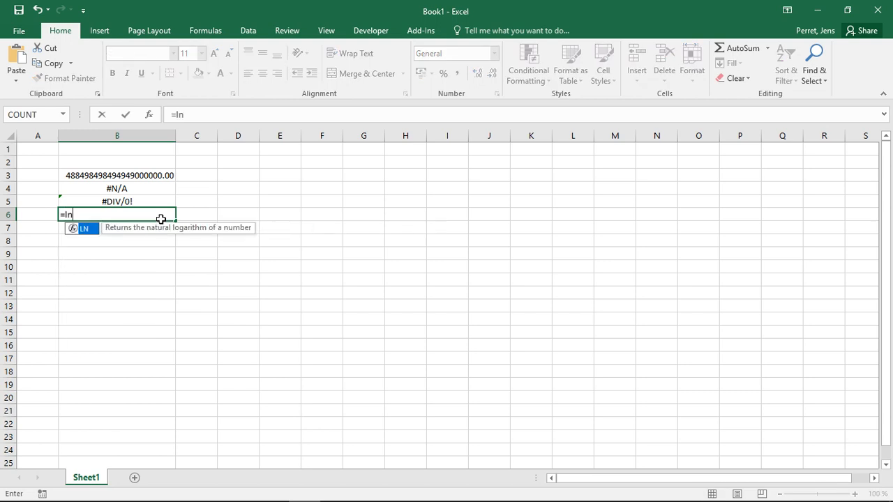
pyautogui.write('(')
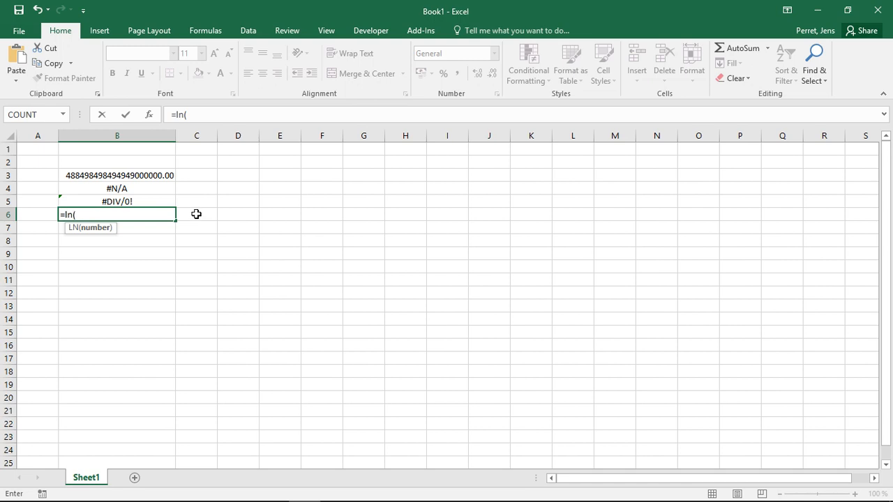
pyautogui.click(196, 214)
pyautogui.write(')')
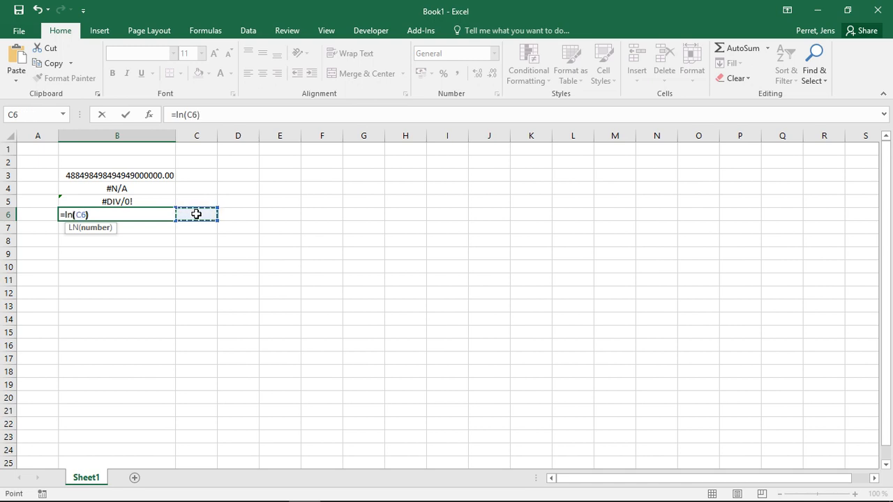
pyautogui.press('Return')
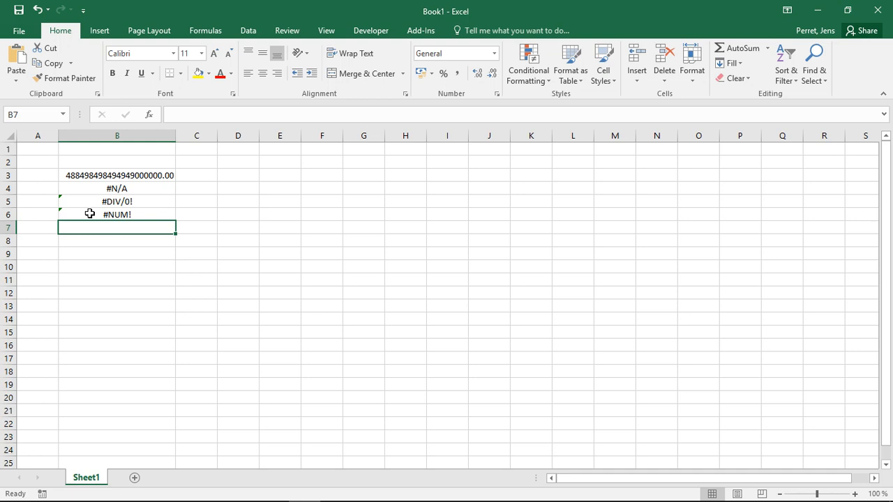
# - Replace the formula in B6 with =summe(C6:D6), using the German function name
pyautogui.click(89, 214)
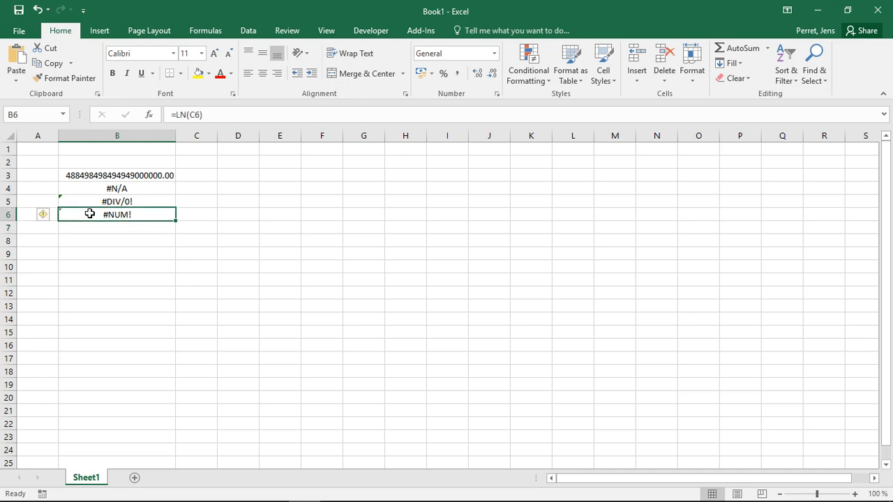
pyautogui.write('=')
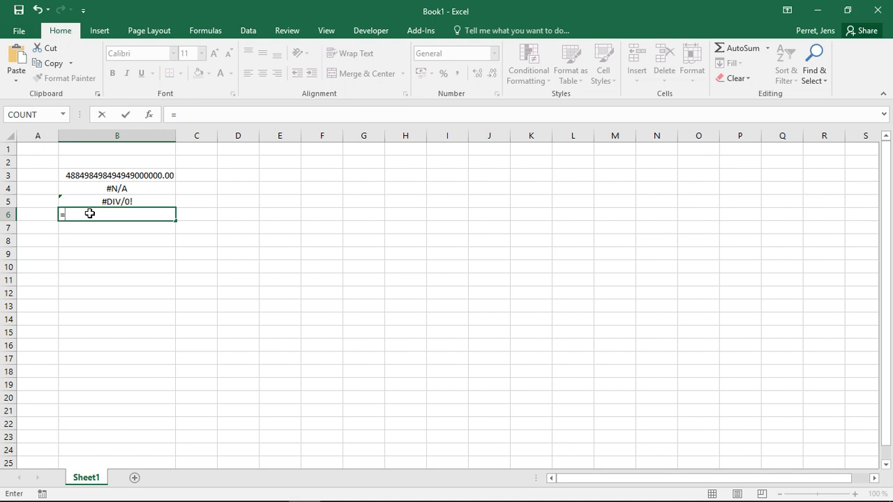
pyautogui.write('summe(')
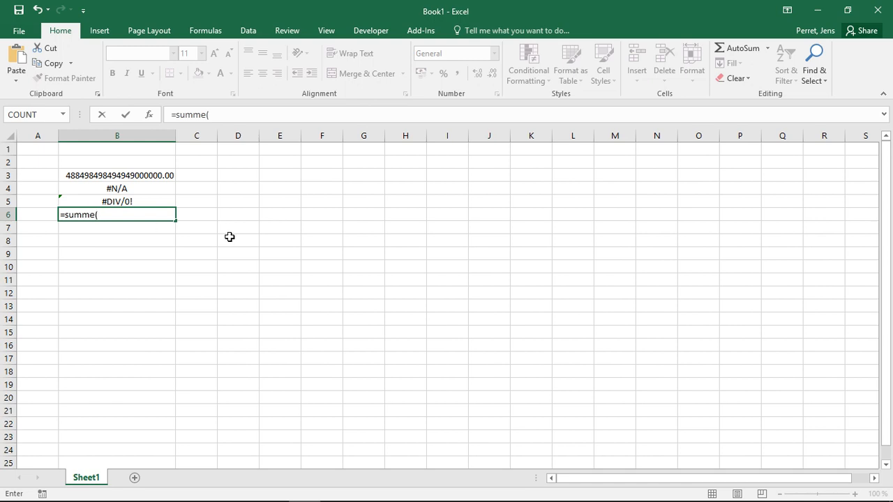
pyautogui.moveTo(205, 215); pyautogui.dragTo(252, 211)
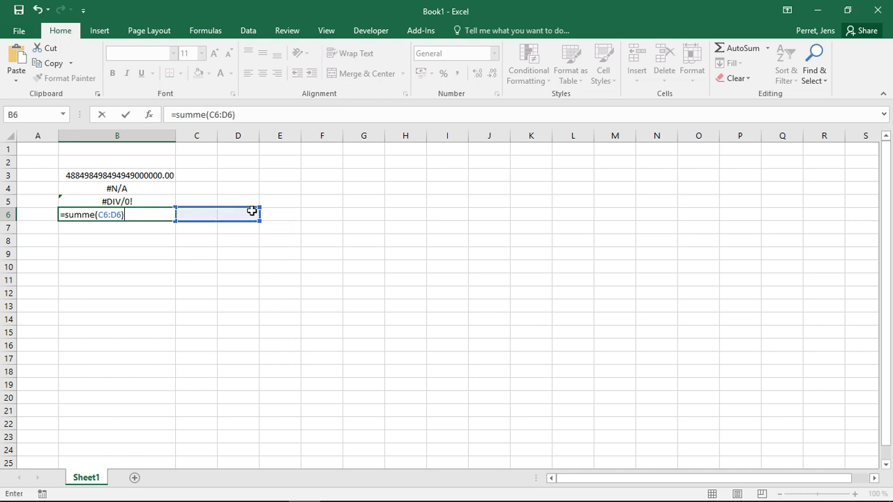
pyautogui.press('Return')
pyautogui.press('Up')
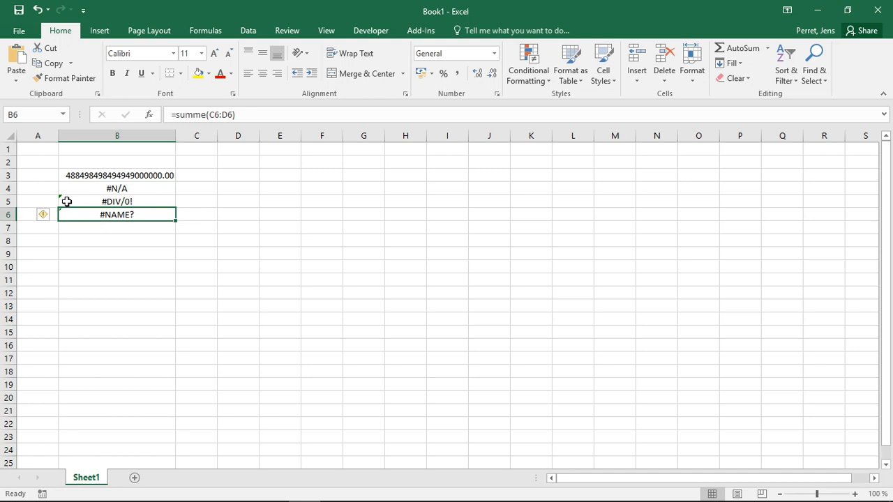
# - Move the =summe(C6:D6) formula from B6 to B7 and select the emptied cell B6
pyautogui.moveTo(49, 224)
pyautogui.moveTo(96, 221); pyautogui.dragTo(100, 231)
pyautogui.click(97, 211)
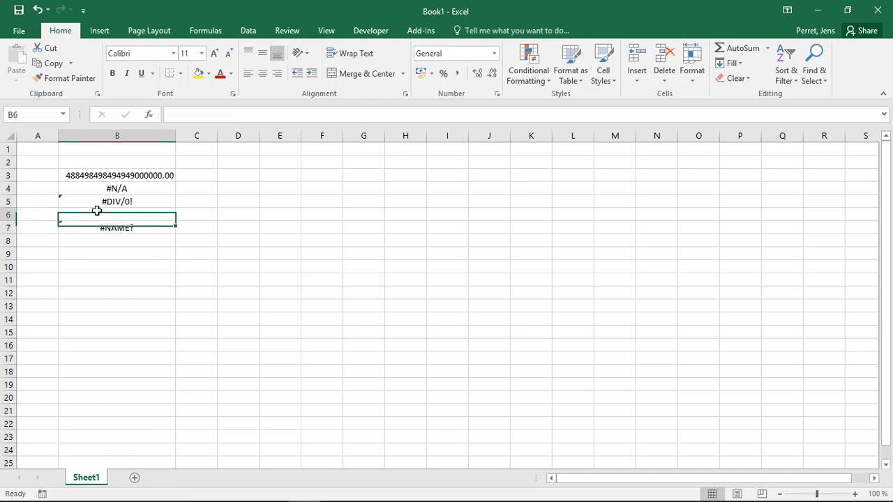
# - Enter the natural logarithm formula =LN(C6) in cell B6
pyautogui.write('=ln')
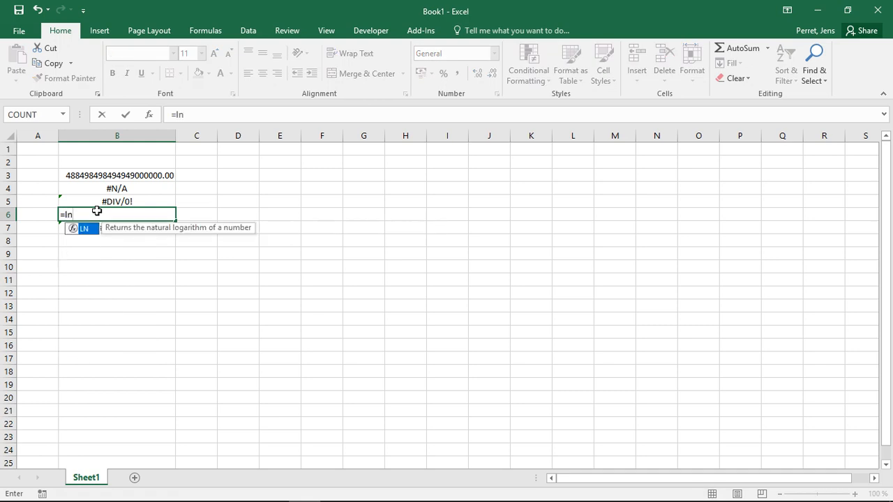
pyautogui.write('(')
pyautogui.press('Right')
pyautogui.write(')')
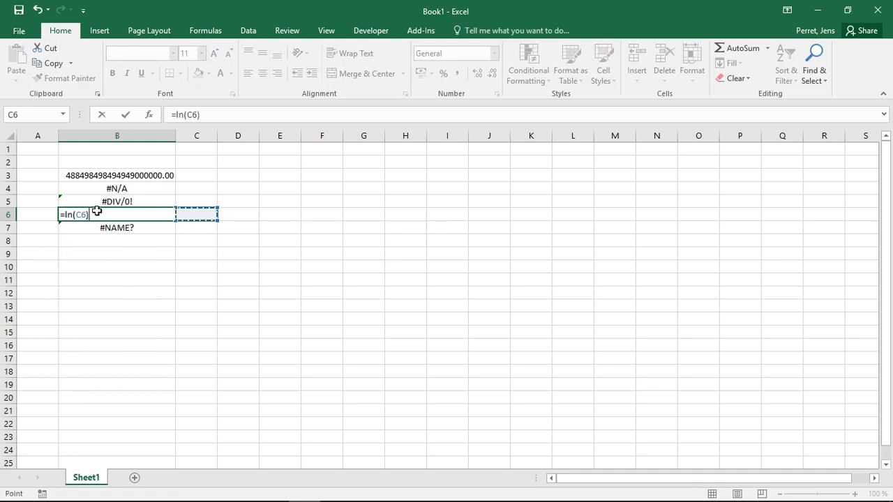
pyautogui.press('Return')
# - Review the formulas in B5 to B7 and show the error options for the division in B5
pyautogui.click(96, 211)
pyautogui.press('Up')
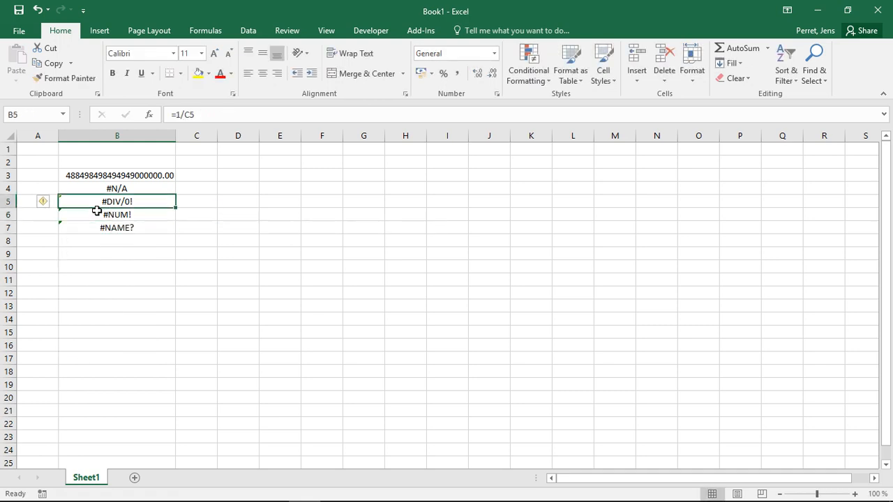
pyautogui.press('Down')
pyautogui.press('Down')
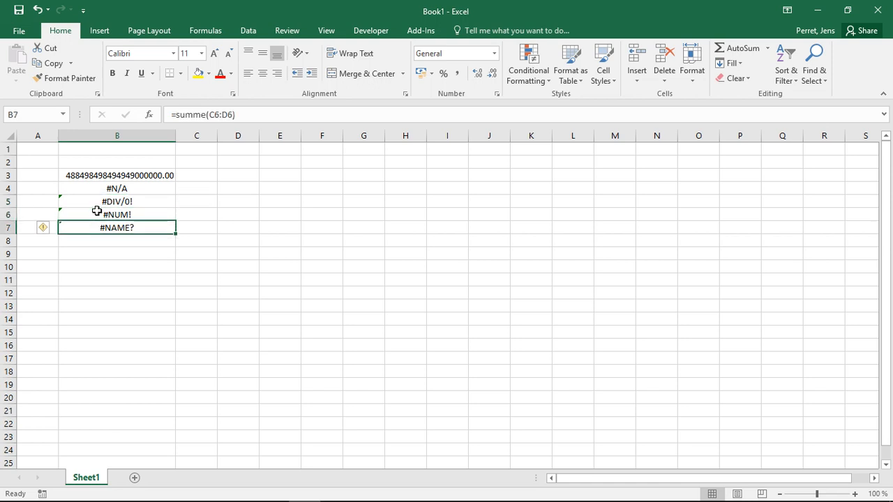
pyautogui.press('Up')
pyautogui.press('Up')
pyautogui.press('Down')
pyautogui.press('Up')
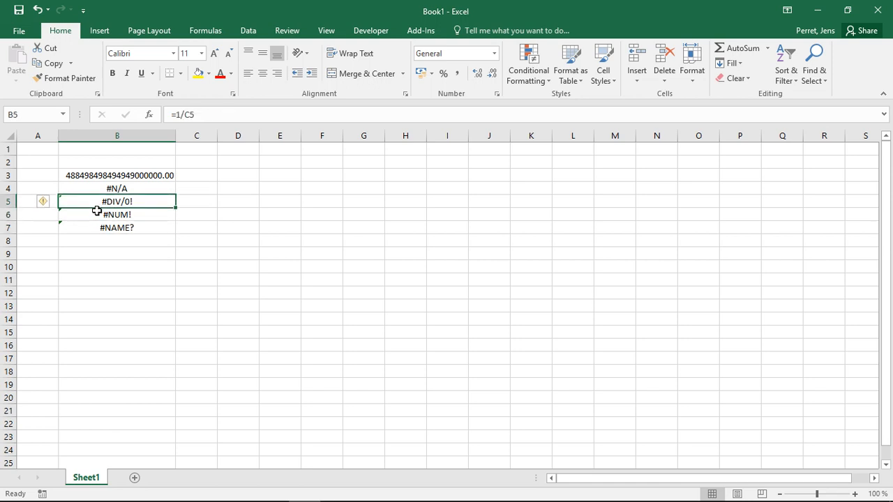
pyautogui.click(42, 203)
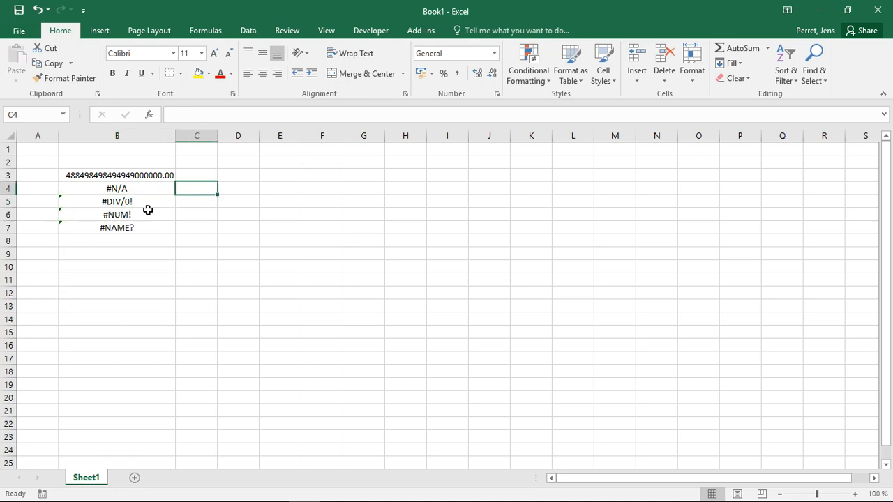
# - Check the error type of the logarithm formula in B6 and of the summe formula in B7
pyautogui.click(147, 211)
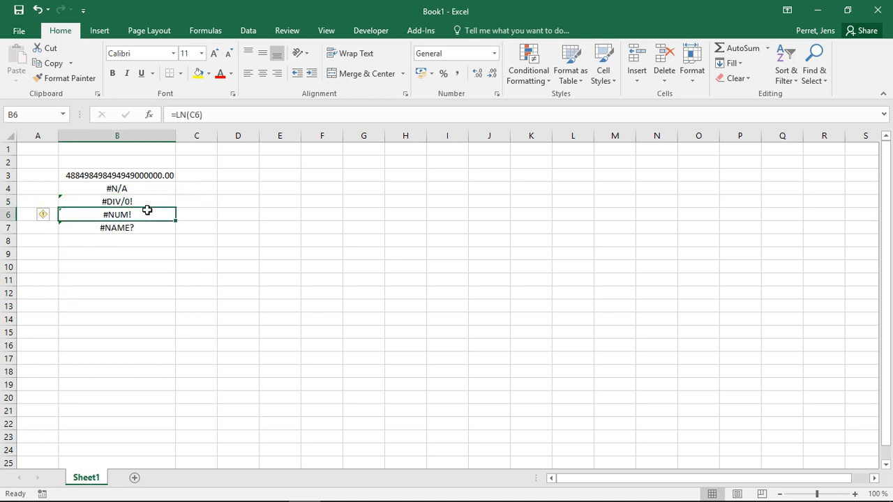
pyautogui.click(38, 221)
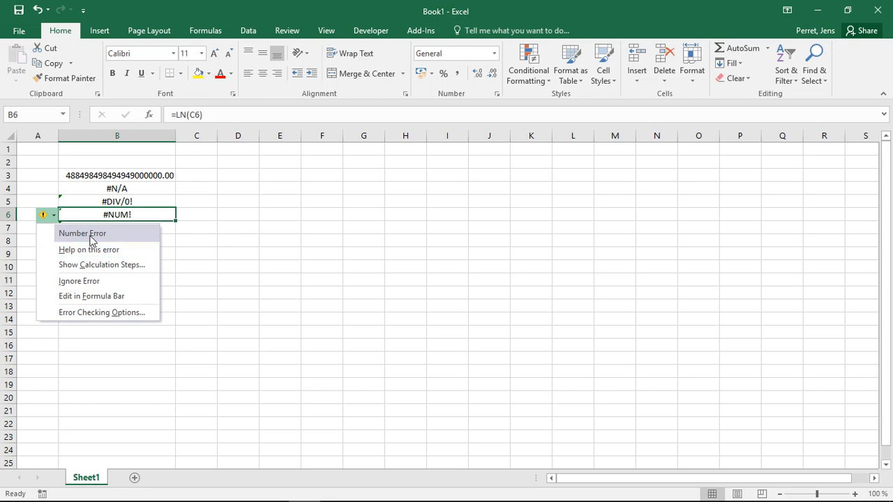
pyautogui.click(191, 219)
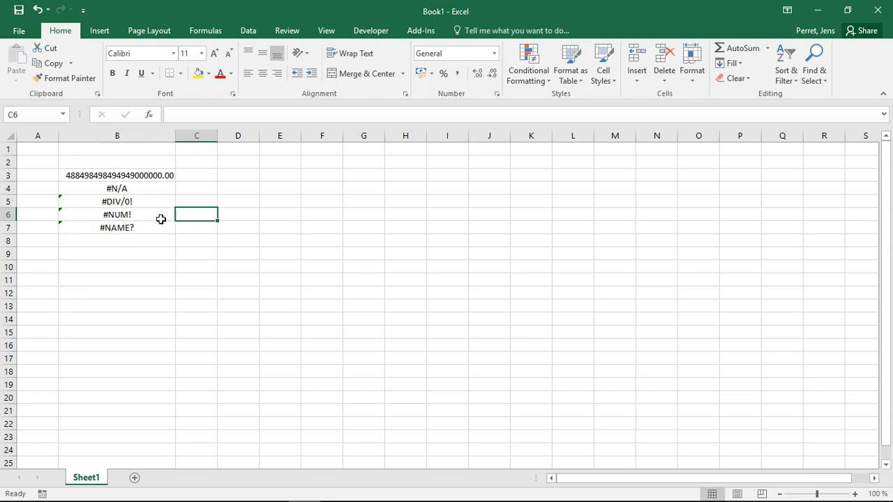
pyautogui.click(160, 227)
pyautogui.click(42, 229)
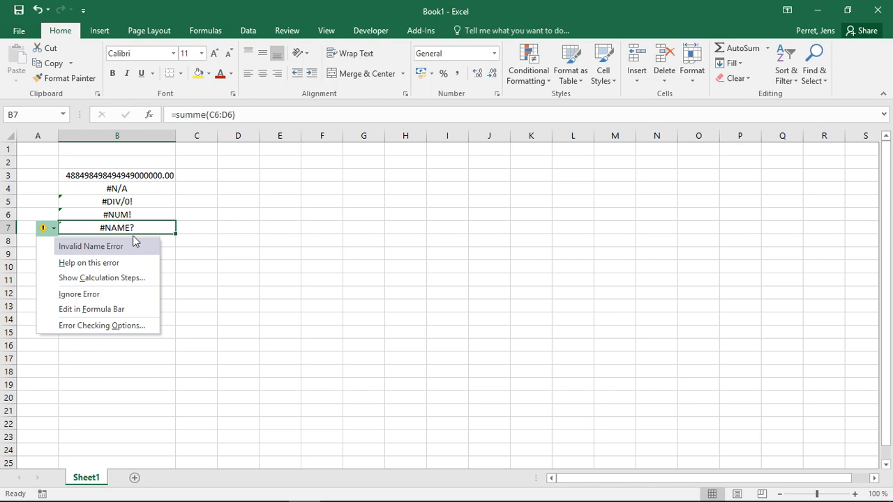
pyautogui.click(152, 240)
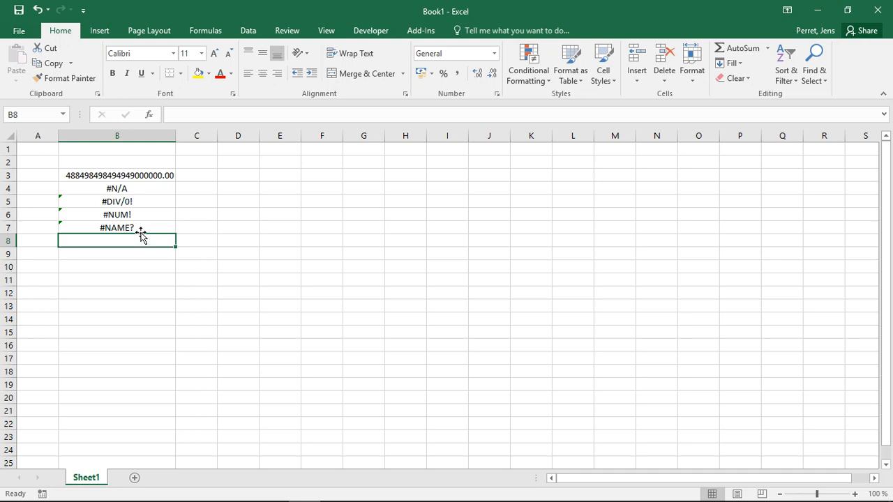
pyautogui.write('=l')
pyautogui.press('BackSpace')
pyautogui.press('BackSpace')
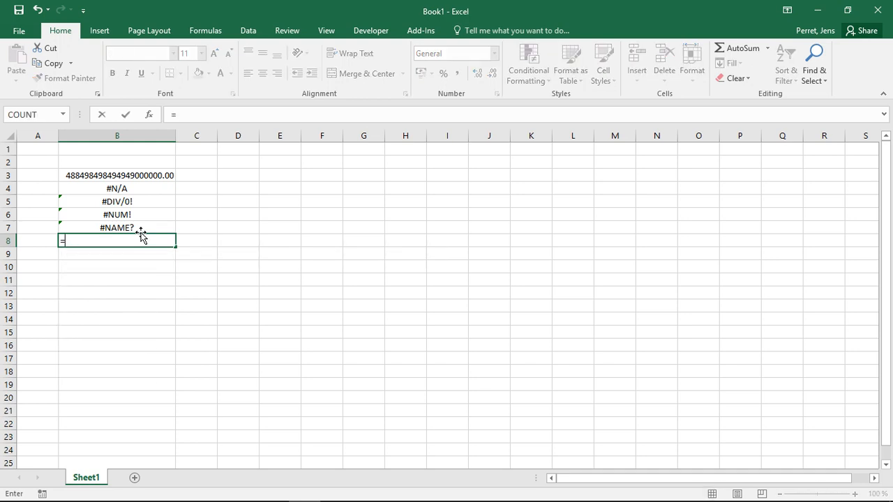
# - Enter the value 4 in C8 and the natural logarithm formula =LN(C8) in B8
pyautogui.press('Right')
pyautogui.write('4')
pyautogui.press('Left')
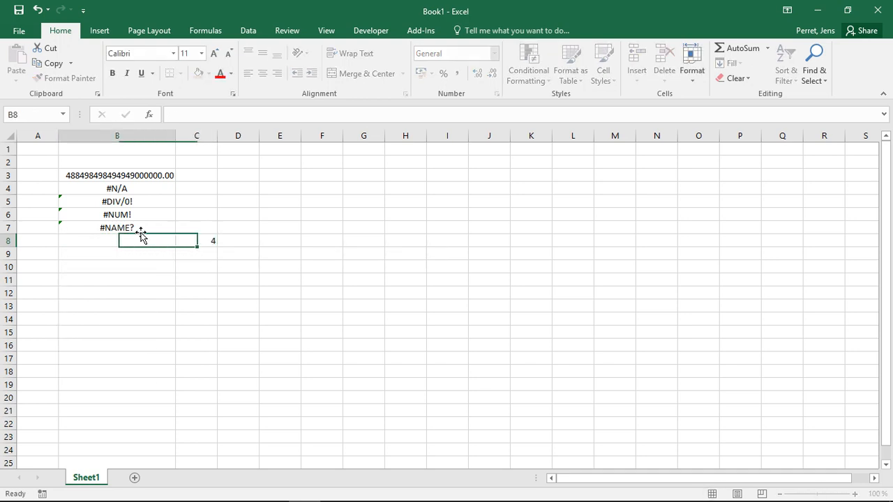
pyautogui.write('=ln(')
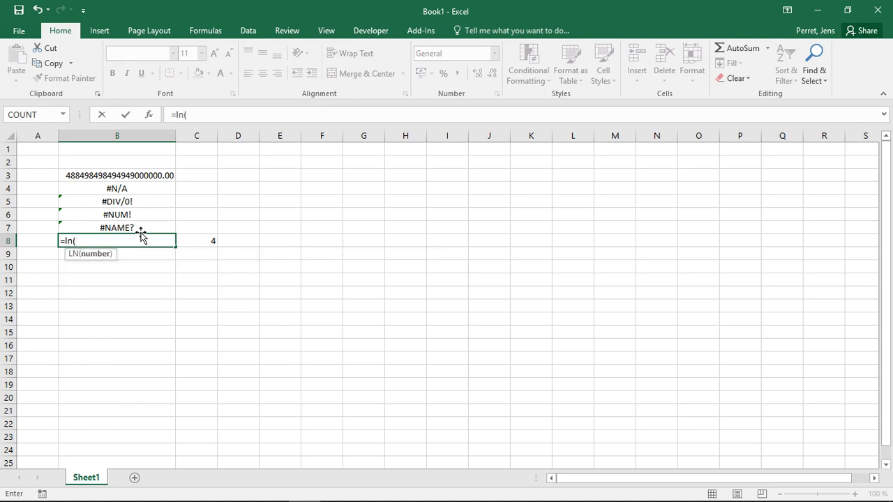
pyautogui.press('Right')
pyautogui.press('Return')
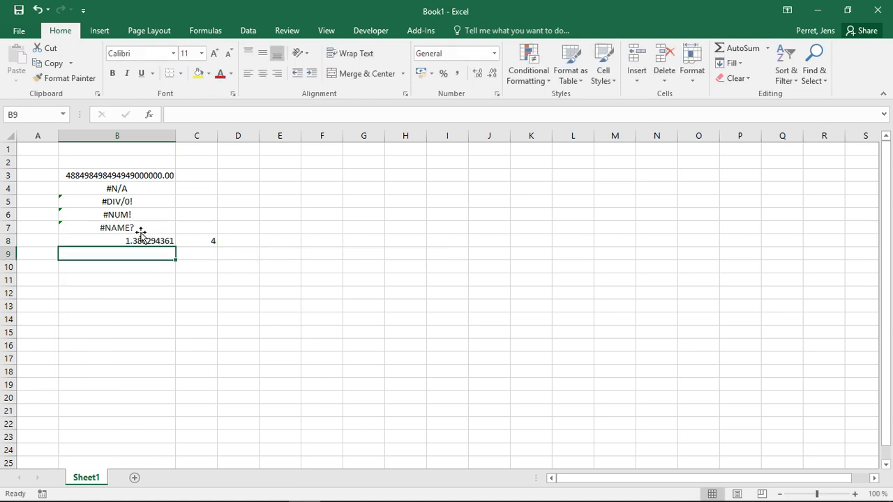
# - Replace the number in C8 with the word Text
pyautogui.press('Up')
pyautogui.press('Right')
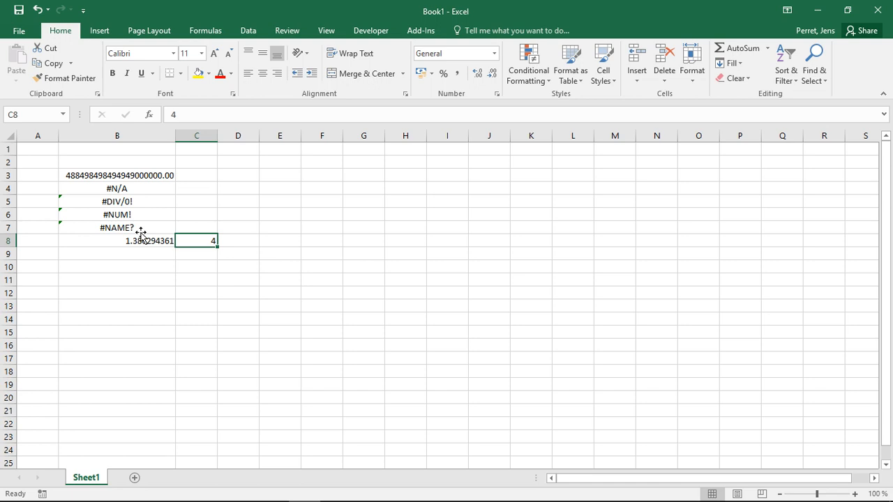
pyautogui.write('Text')
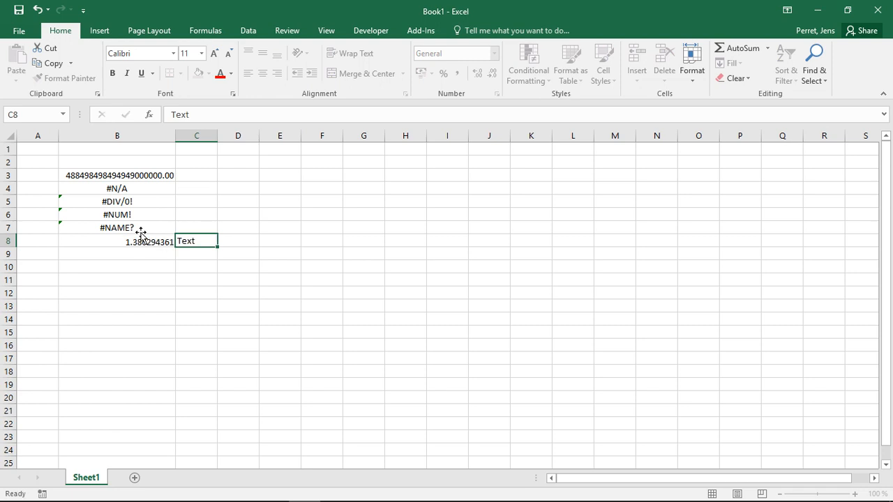
pyautogui.press('Return')
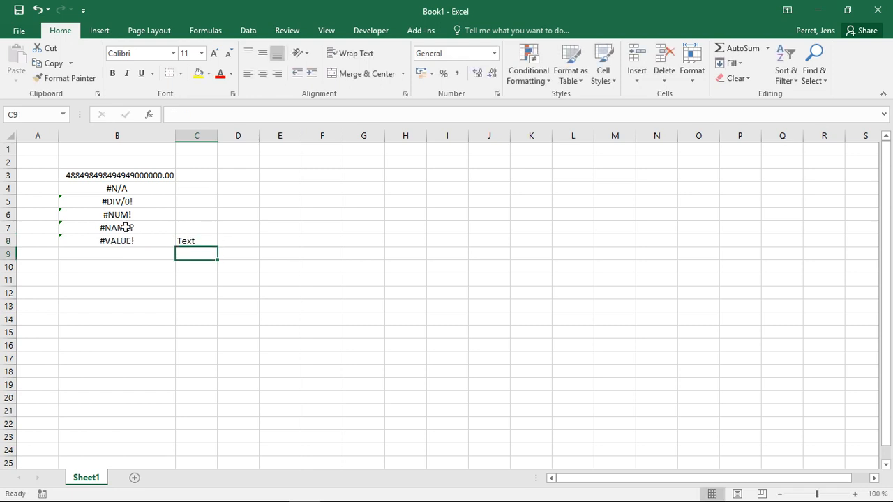
# - Check the error type of the logarithm formula in B8 and inspect the cell C8 it refers to
pyautogui.click(116, 240)
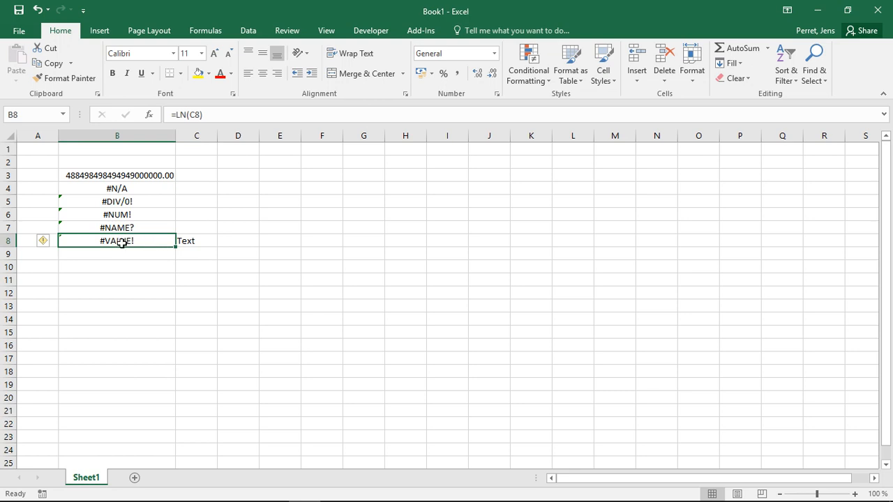
pyautogui.click(44, 241)
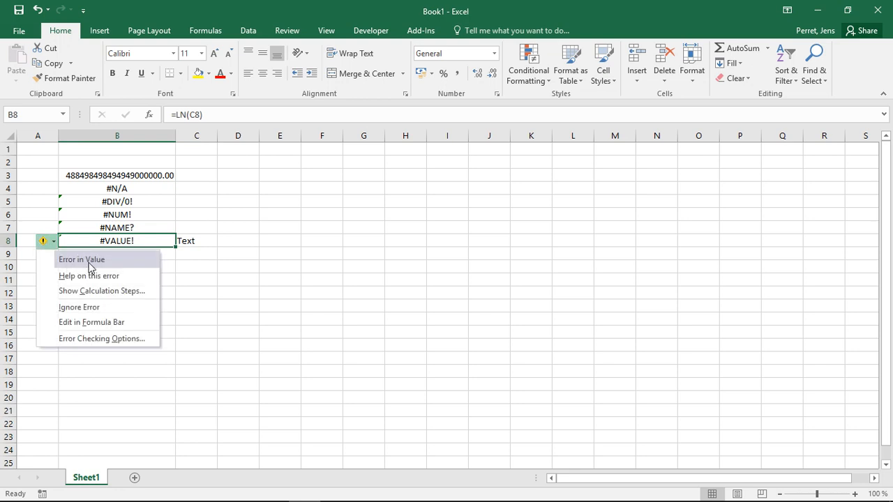
pyautogui.click(170, 257)
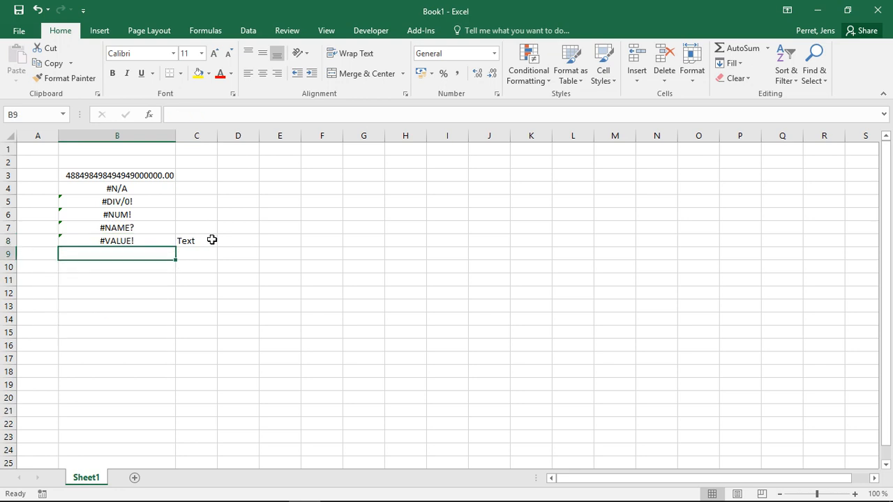
pyautogui.click(150, 240)
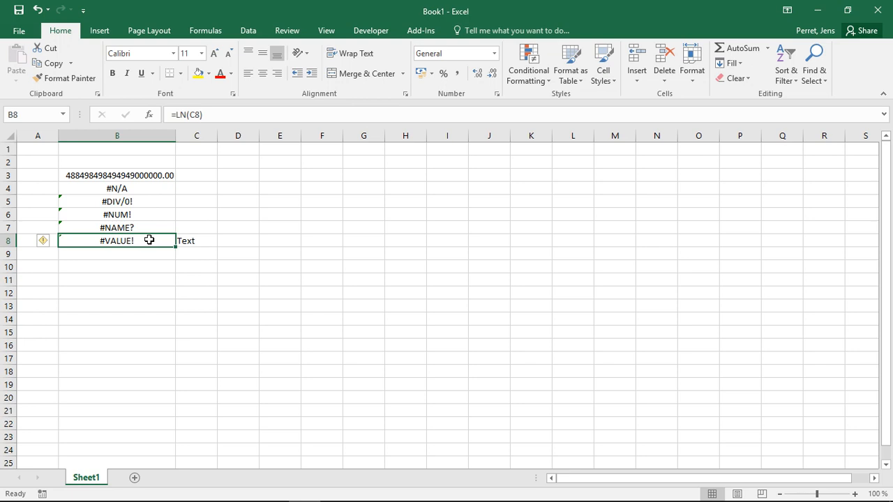
pyautogui.click(187, 239)
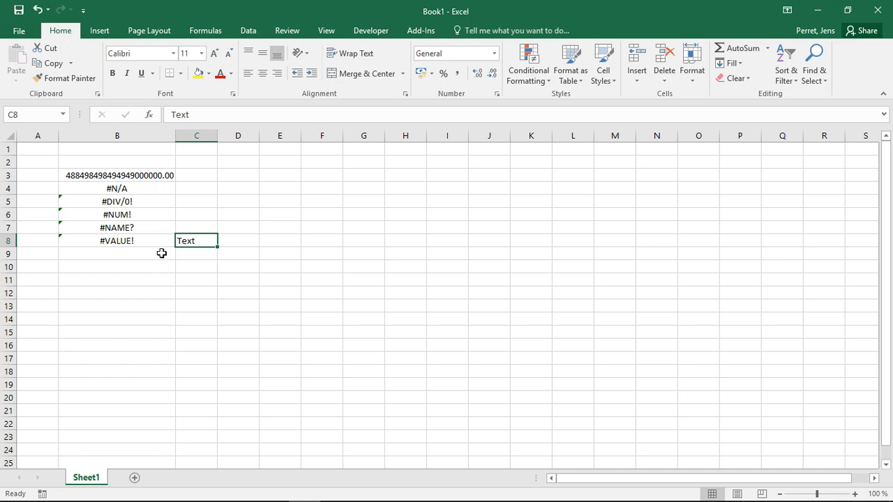
# - Enter the natural logarithm formula =LN(D94) in cell B9 and select that cell again
pyautogui.click(163, 253)
pyautogui.write('=ln(')
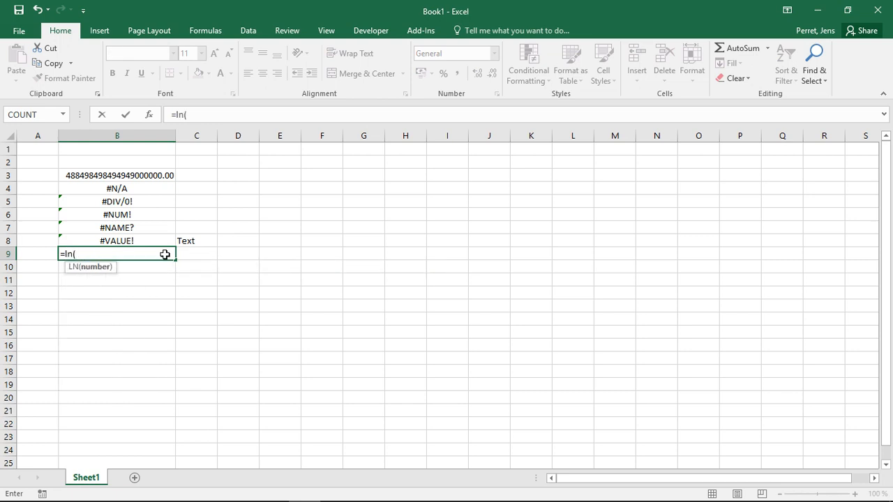
pyautogui.press('Right')
pyautogui.press('Right')
pyautogui.write('4)')
pyautogui.press('Return')
pyautogui.click(164, 254)
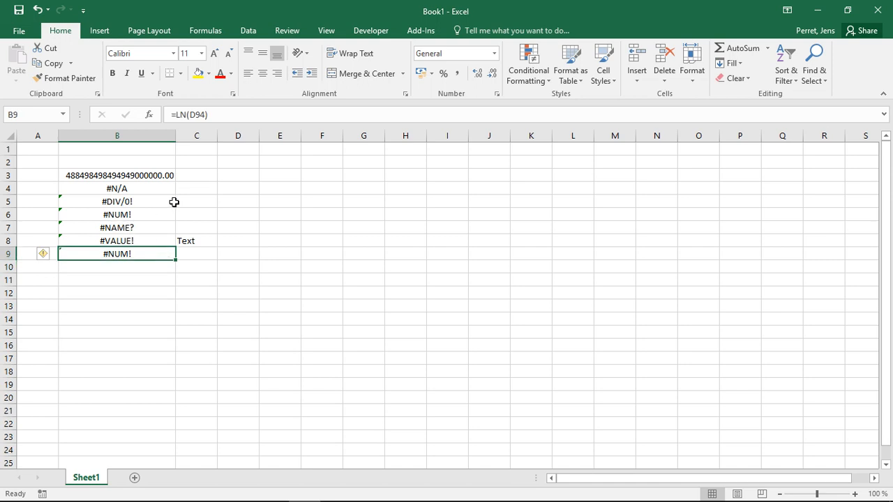
# - Delete column D, which the formula in B9 refers to, and check the error type in B9
pyautogui.rightClick(226, 131)
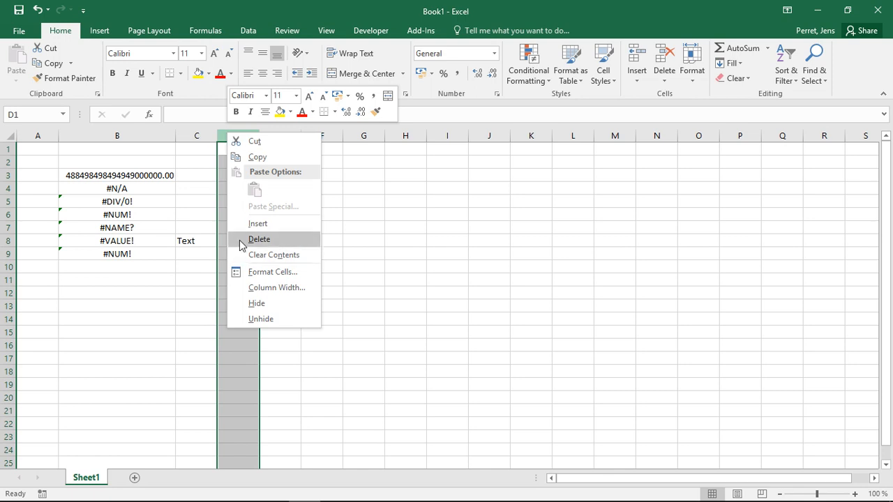
pyautogui.click(259, 239)
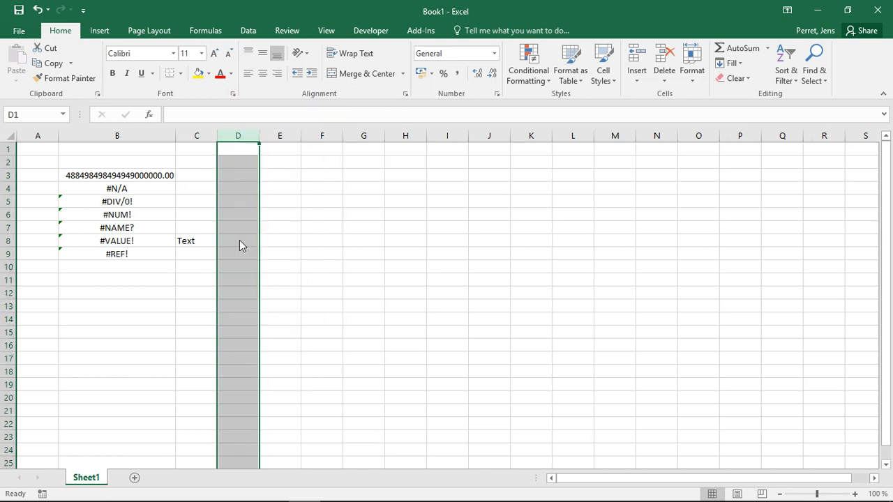
pyautogui.click(107, 254)
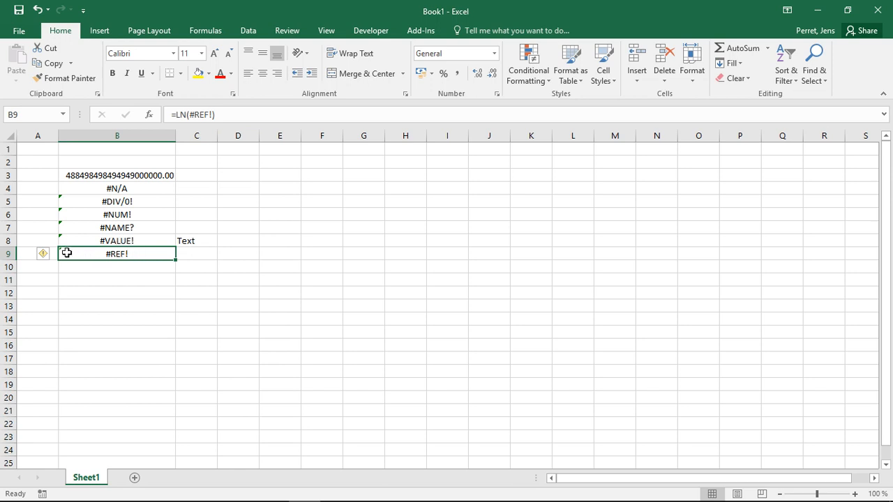
pyautogui.click(43, 254)
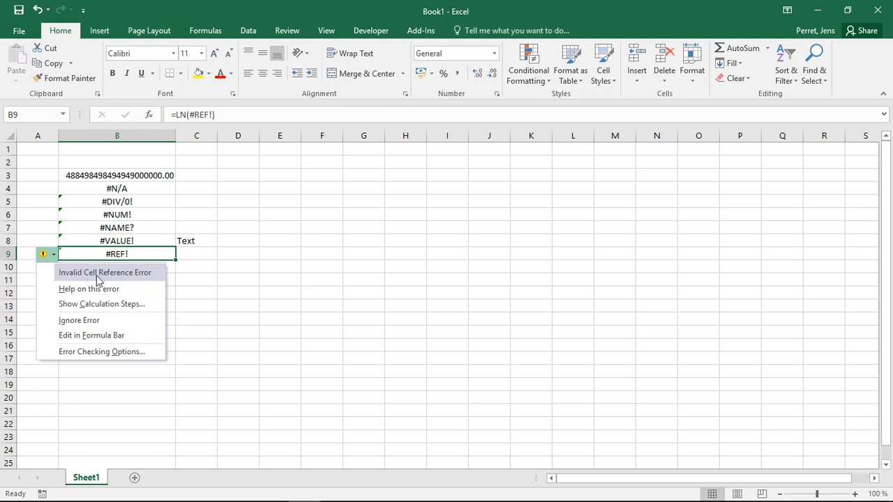
pyautogui.click(188, 276)
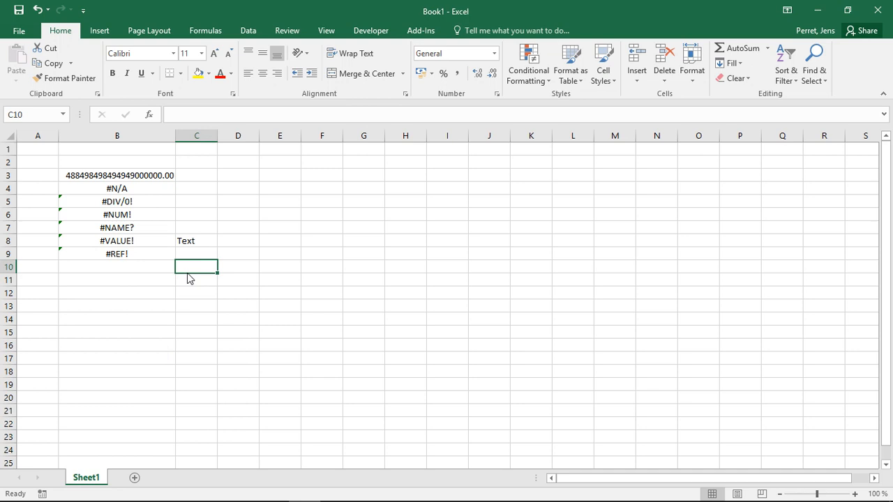
# - Enter a SUM of the range C10:D10 in cell B10, with the colon replaced by a space to give =SUM(C10 D10)
pyautogui.click(169, 268)
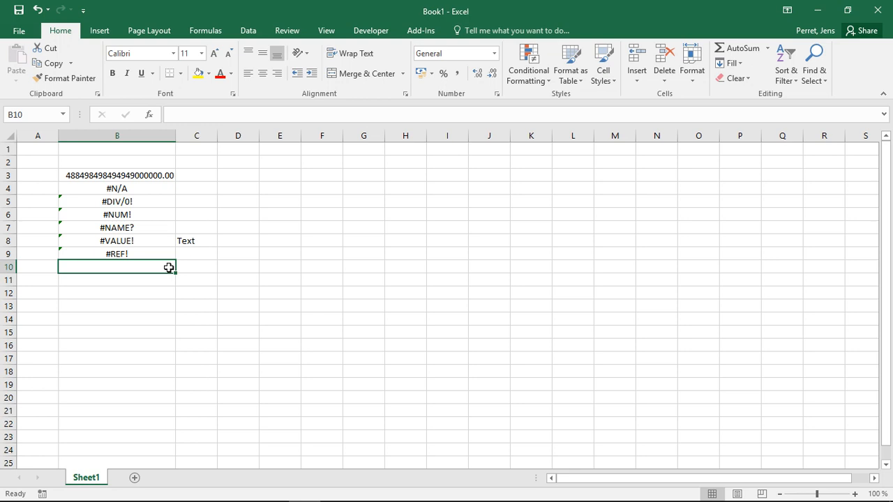
pyautogui.write('=')
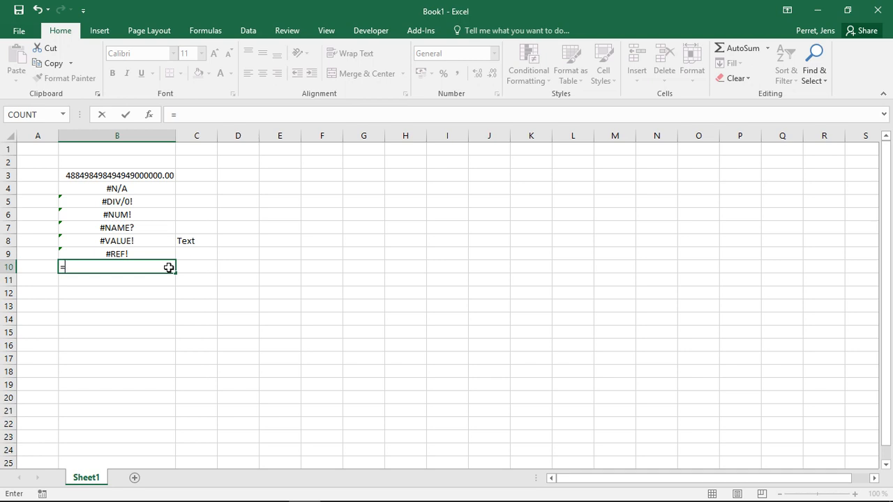
pyautogui.write('SUM')
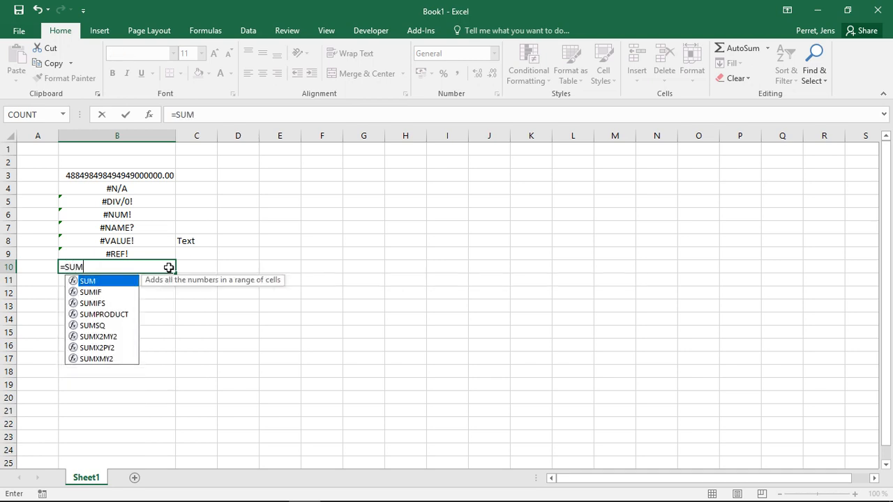
pyautogui.write('(')
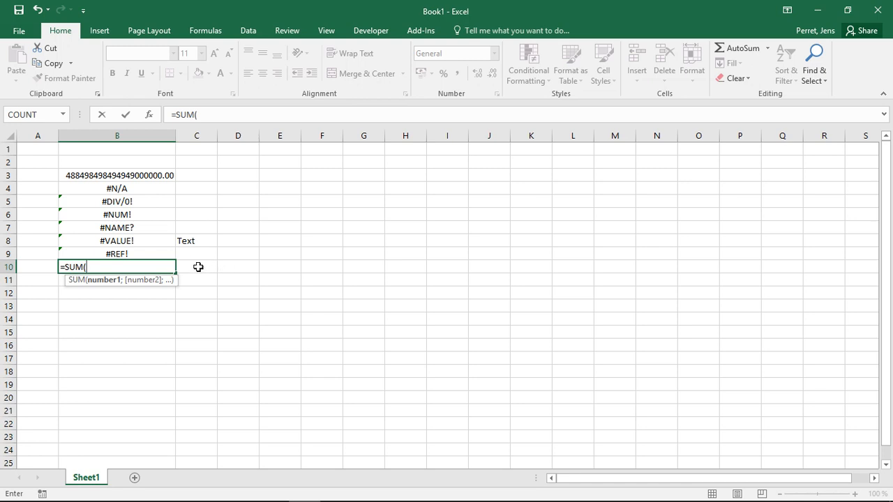
pyautogui.moveTo(198, 267); pyautogui.dragTo(230, 265)
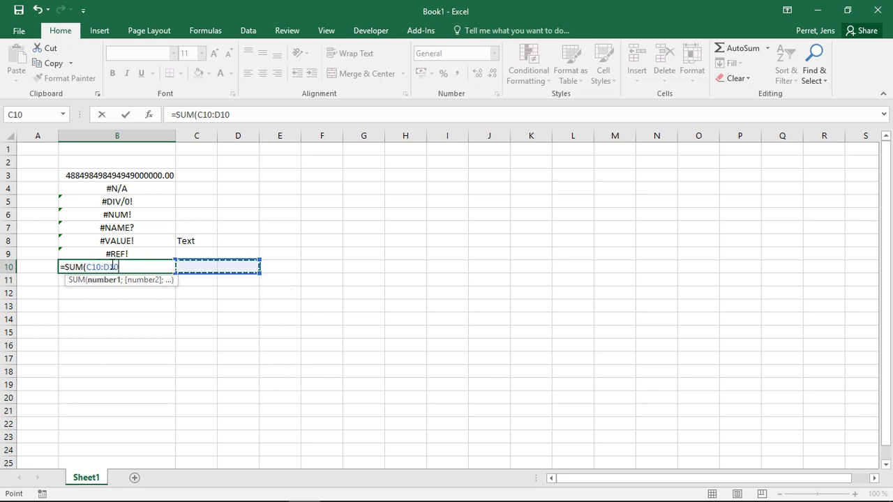
pyautogui.write(')')
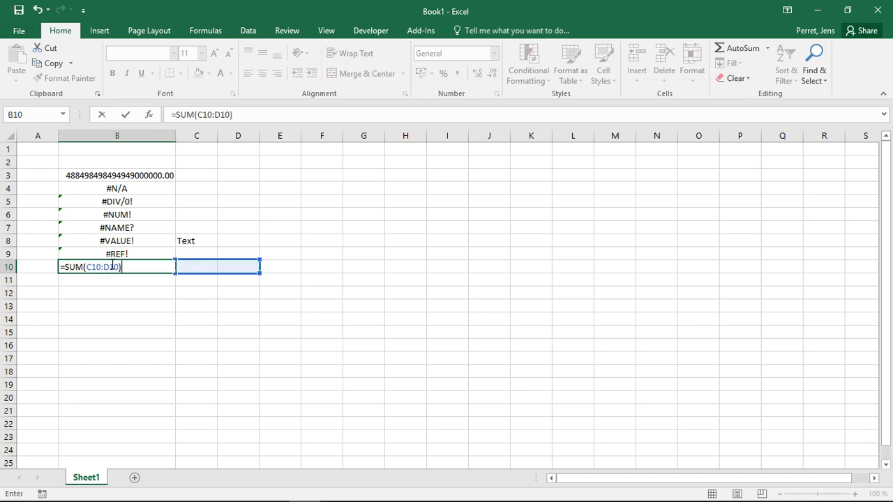
pyautogui.click(103, 268)
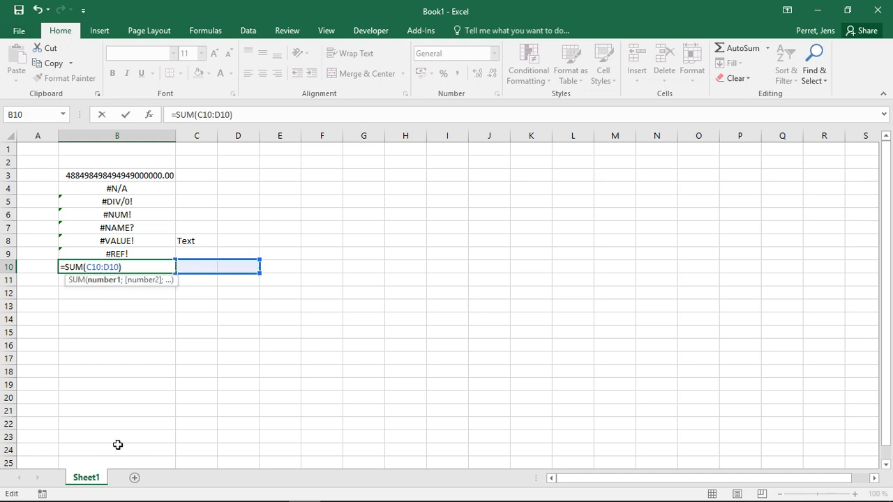
pyautogui.press('BackSpace')
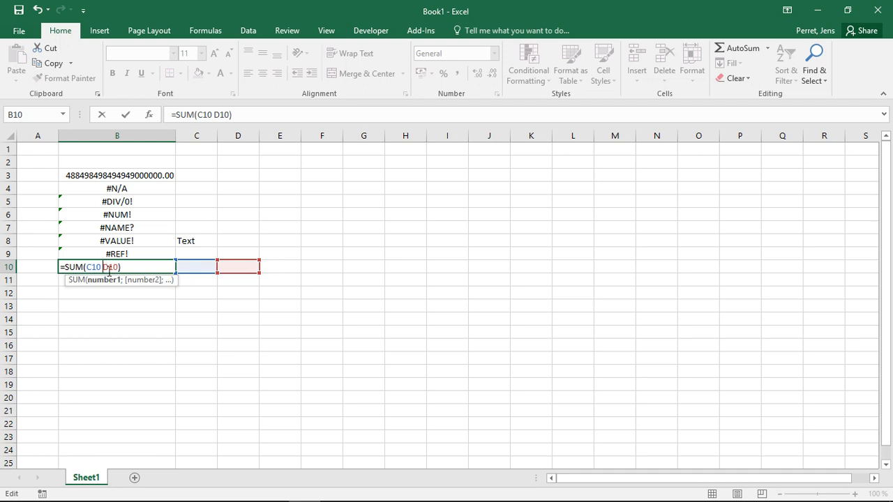
pyautogui.press('Return')
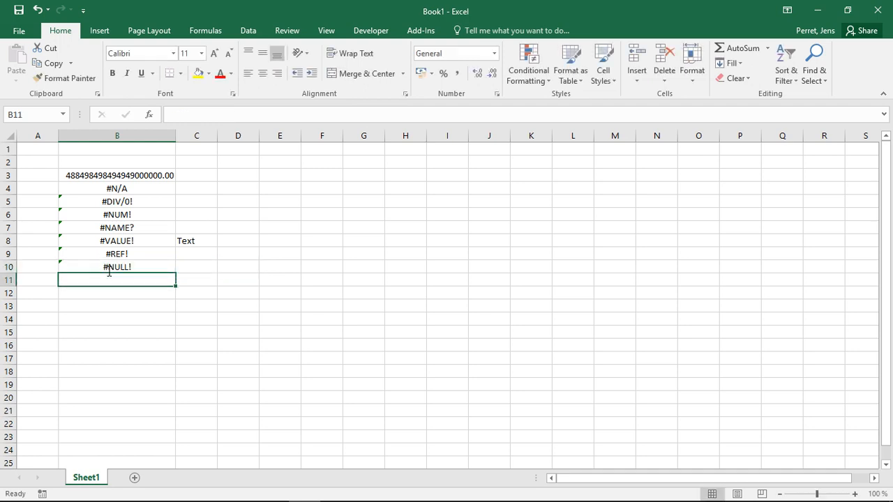
# - Check the error type of the SUM formula in B10 and select that cell again
pyautogui.click(64, 264)
pyautogui.click(46, 268)
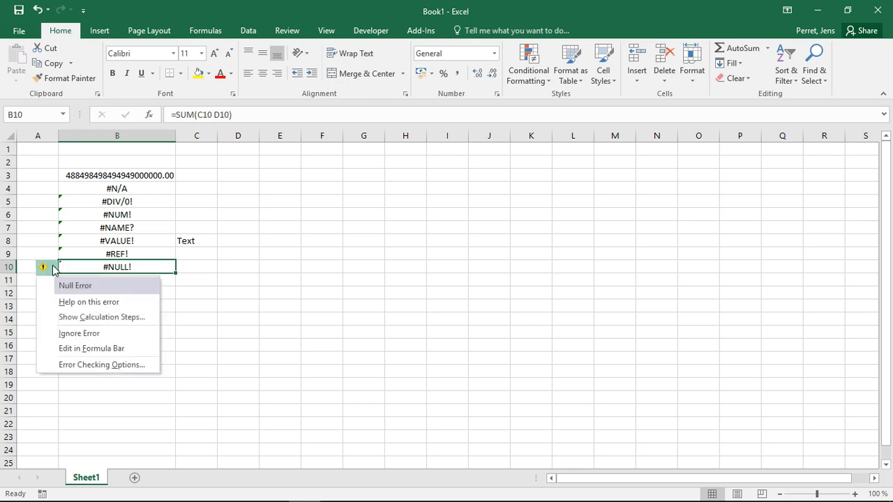
pyautogui.click(195, 269)
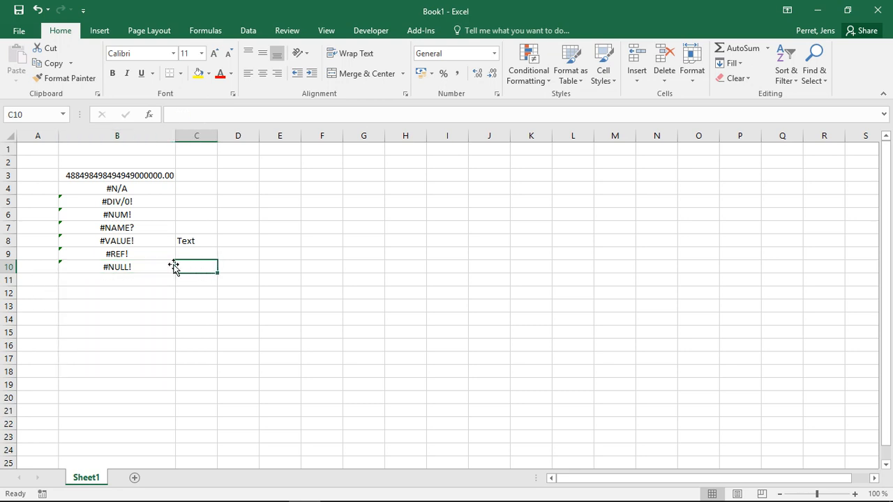
pyautogui.click(152, 263)
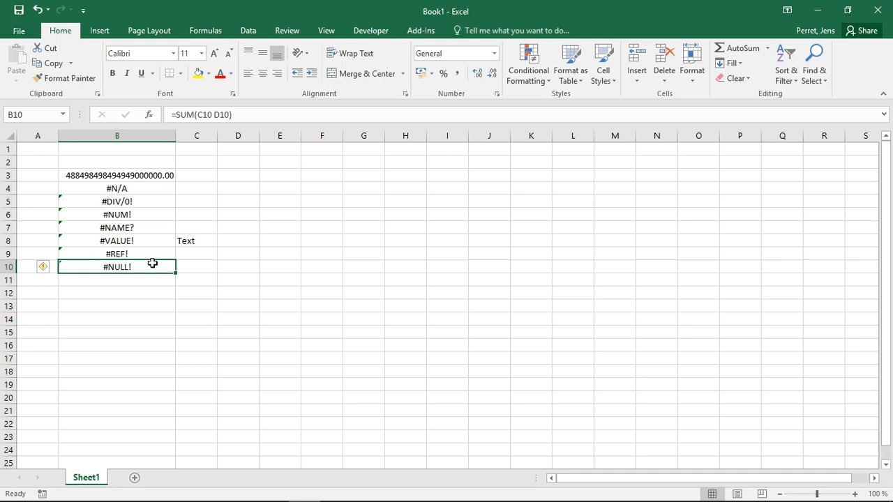
# - Remove the SUM function and its parentheses from the formula in B10, leaving =C10 D10, and select the cell again
pyautogui.click(196, 115)
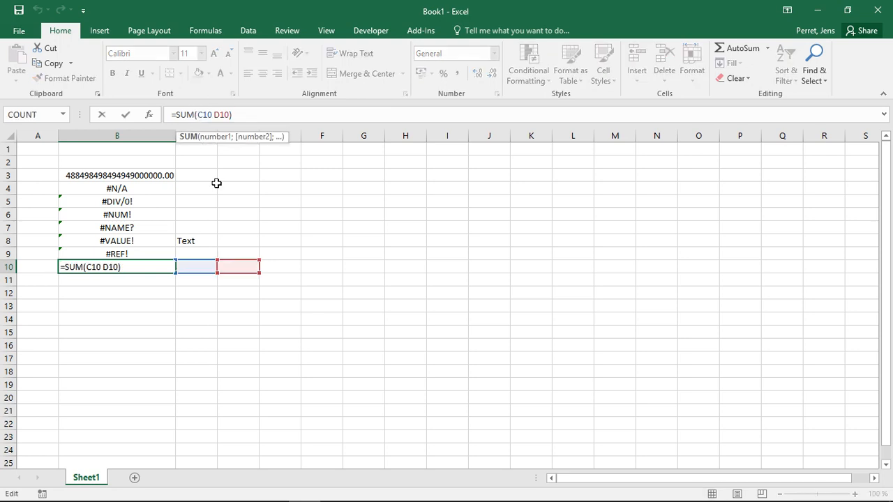
pyautogui.press('BackSpace')
pyautogui.press('BackSpace')
pyautogui.press('BackSpace')
pyautogui.press('BackSpace')
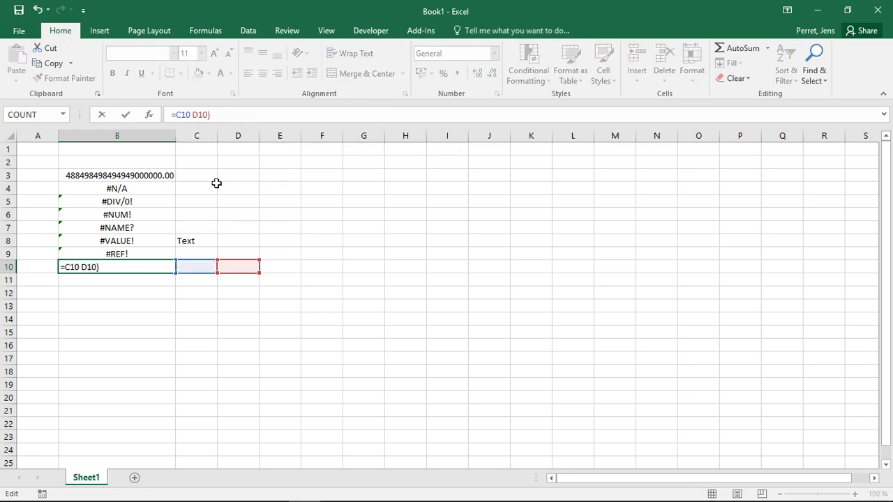
pyautogui.press('End')
pyautogui.press('BackSpace')
pyautogui.press('Return')
pyautogui.press('Up')
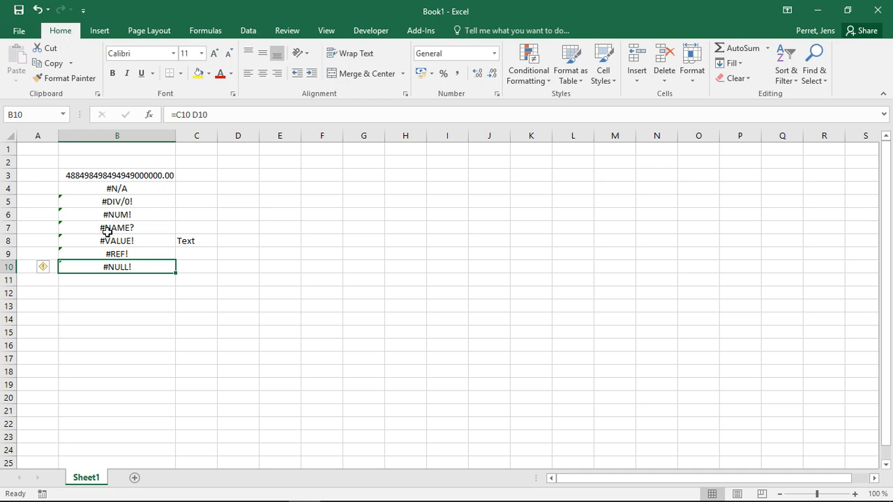
# - Replace the space in the B10 formula with a comma and accept the proposed correction =CD1010
pyautogui.click(191, 228)
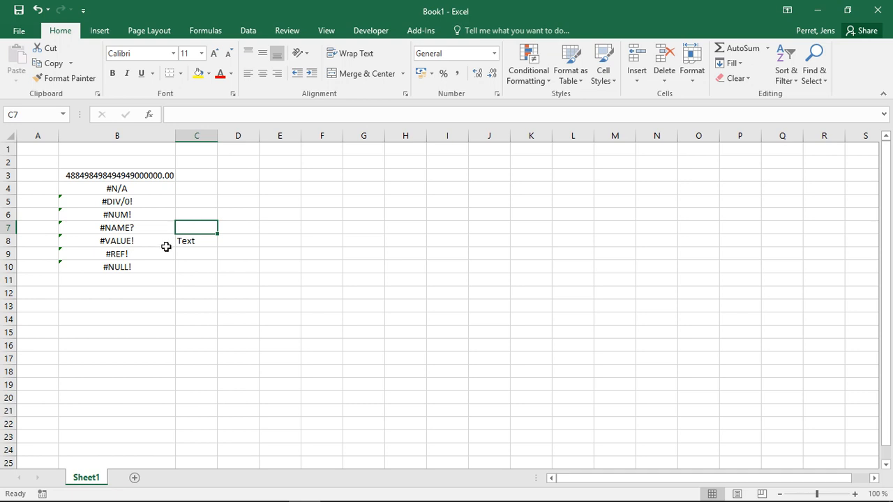
pyautogui.click(144, 267)
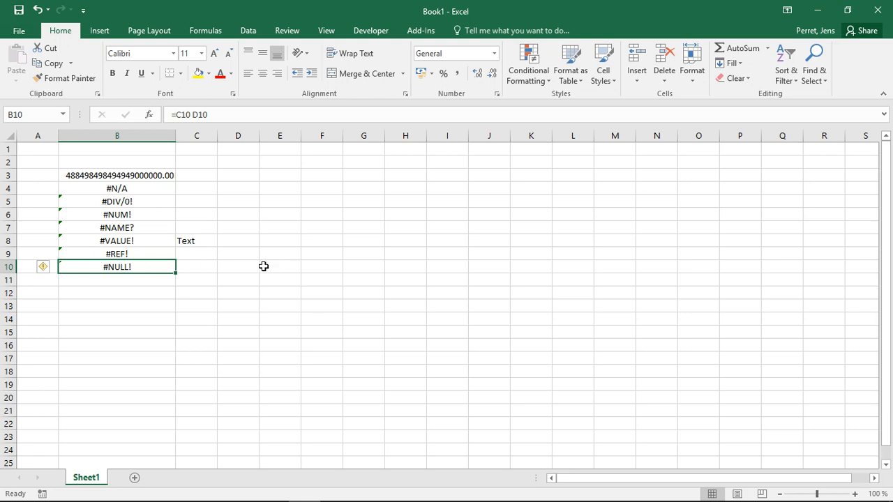
pyautogui.click(196, 114)
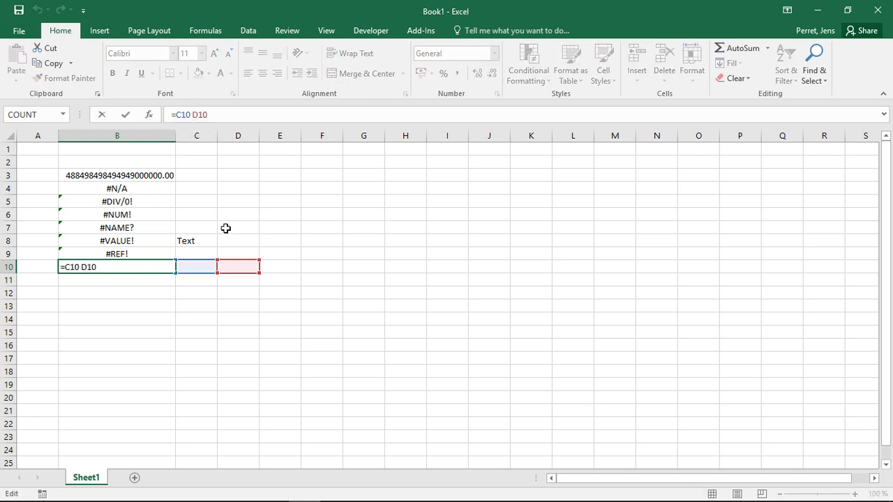
pyautogui.press('BackSpace')
pyautogui.write(',')
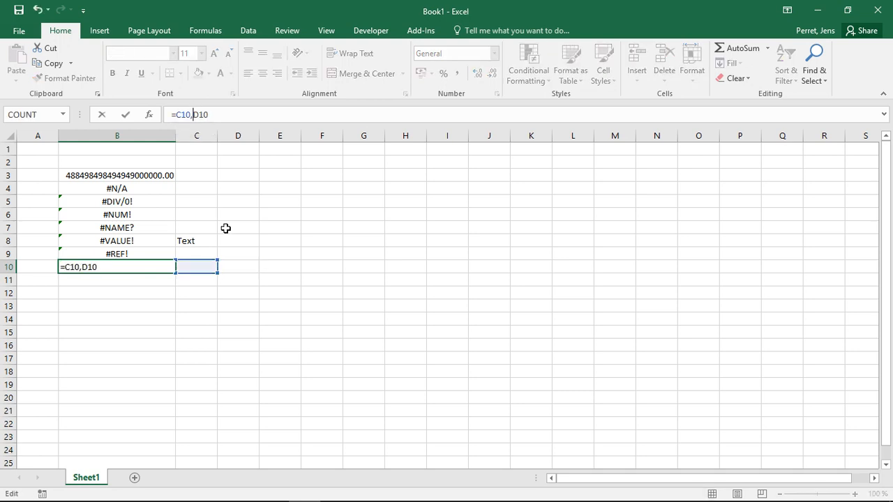
pyautogui.press('Return')
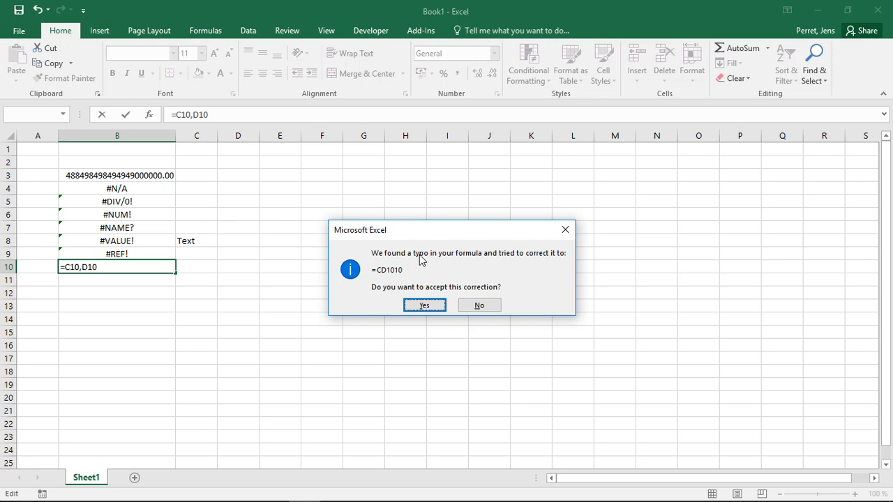
pyautogui.click(424, 305)
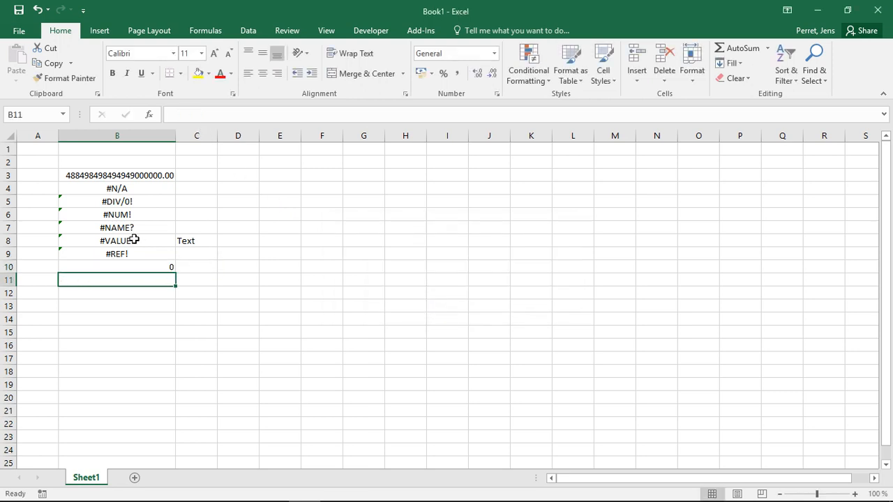
# - Clear the formula =CD1010 from cell B10 and leave the empty cell selected
pyautogui.click(138, 266)
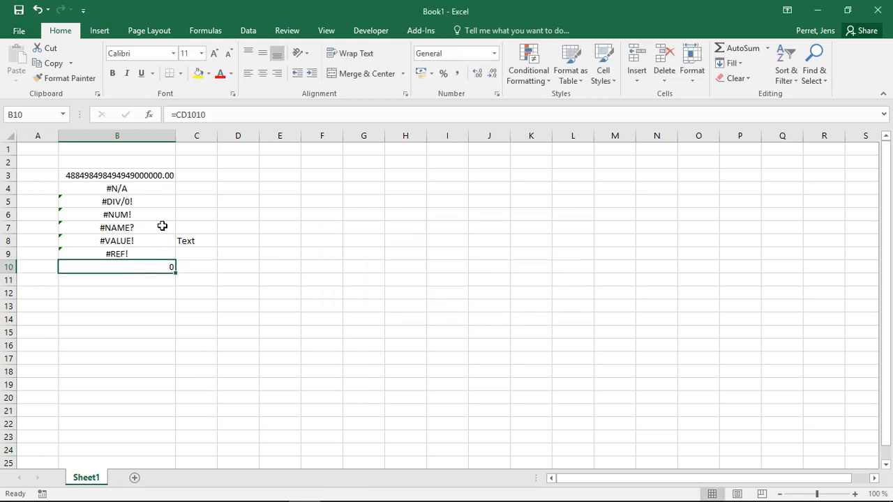
pyautogui.click(198, 117)
pyautogui.press('BackSpace')
pyautogui.press('BackSpace')
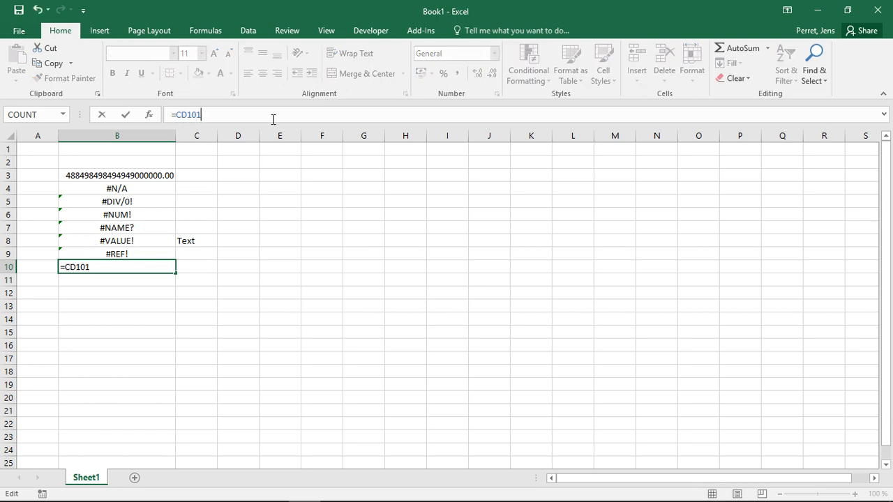
pyautogui.press('BackSpace')
pyautogui.press('BackSpace')
pyautogui.press('BackSpace')
pyautogui.press('BackSpace')
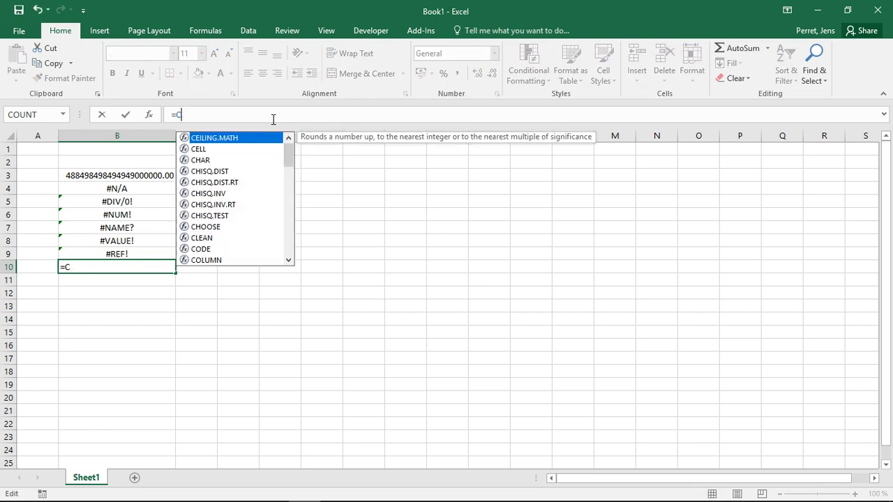
pyautogui.press('Escape')
pyautogui.press('Down')
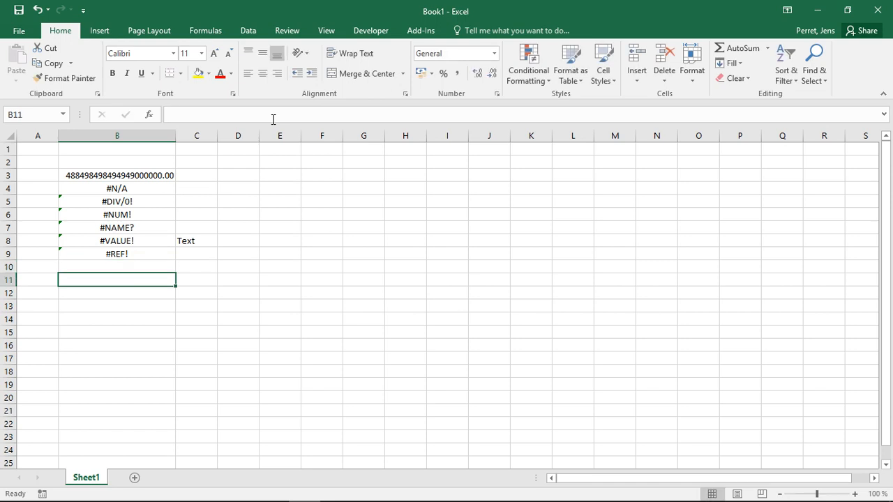
pyautogui.press('Up')
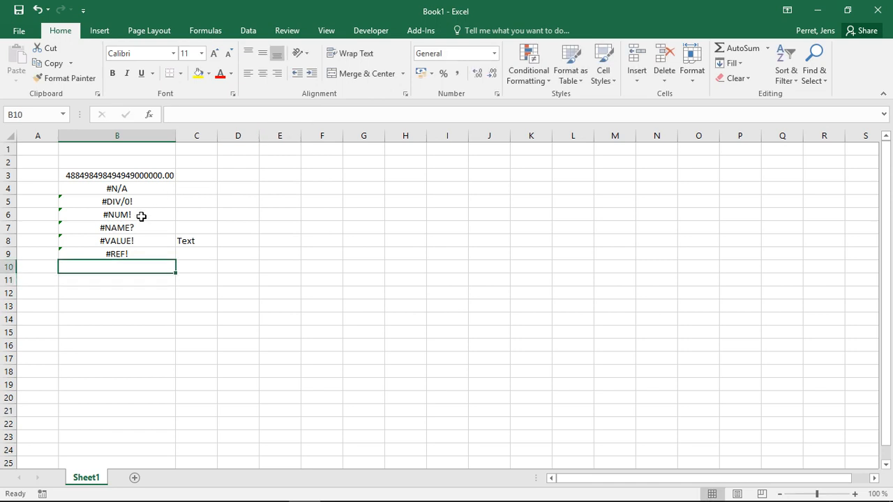